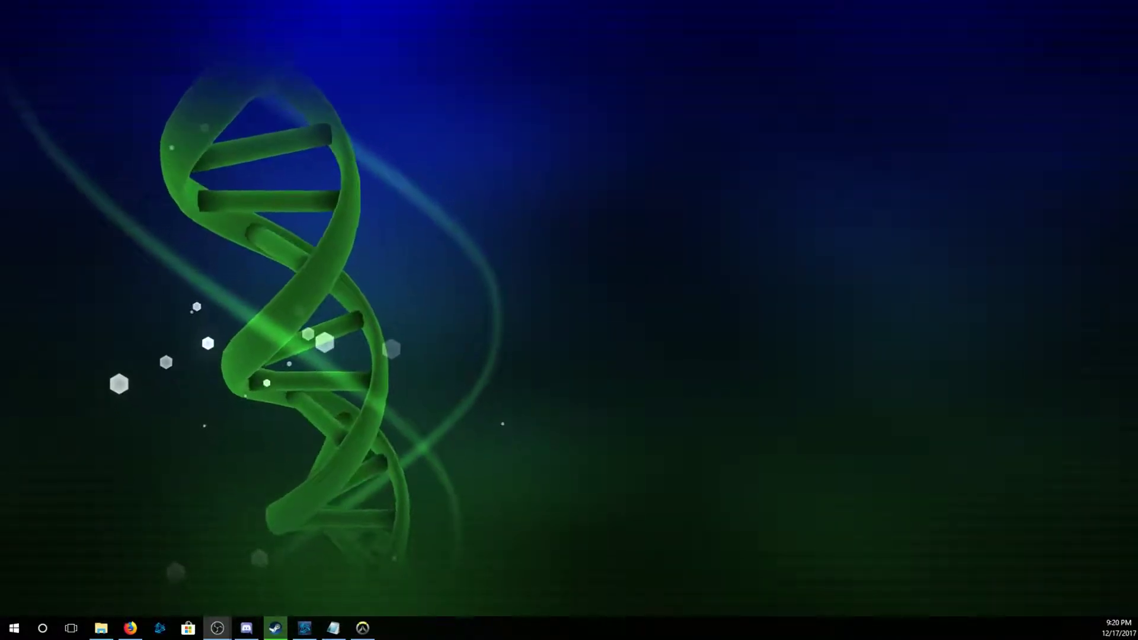
key(alt+Tab)
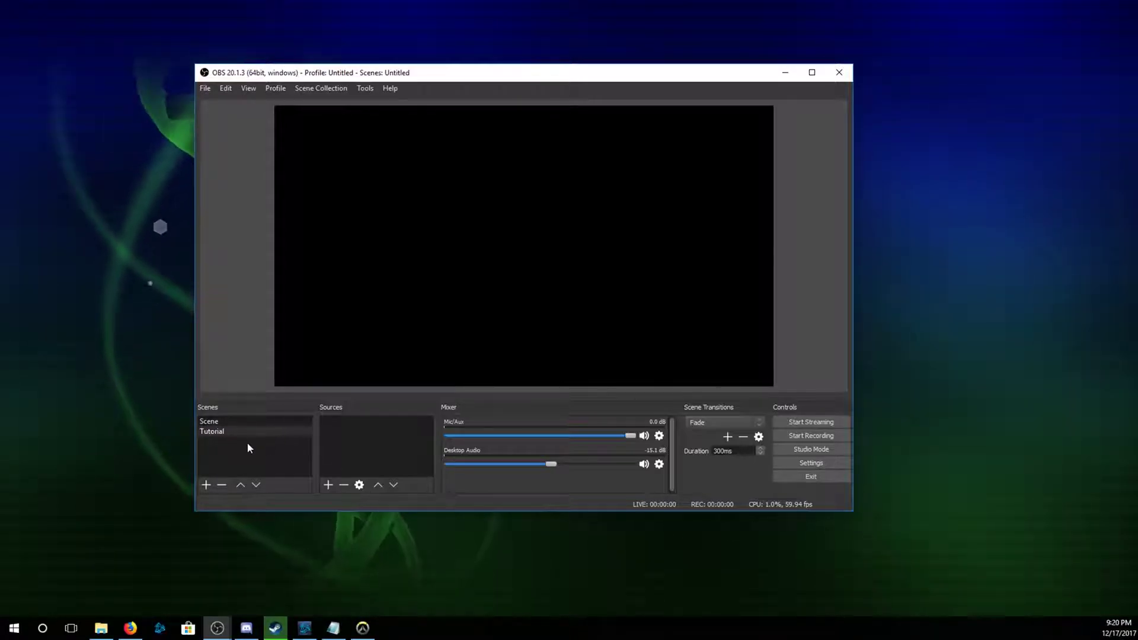
click(211, 423)
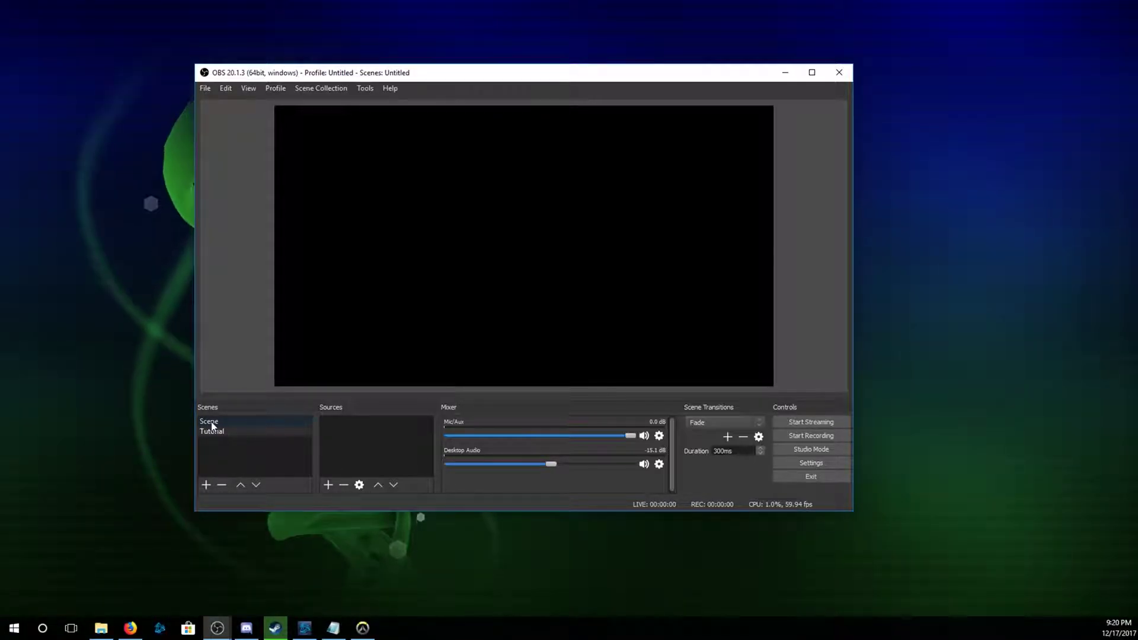
click(212, 432)
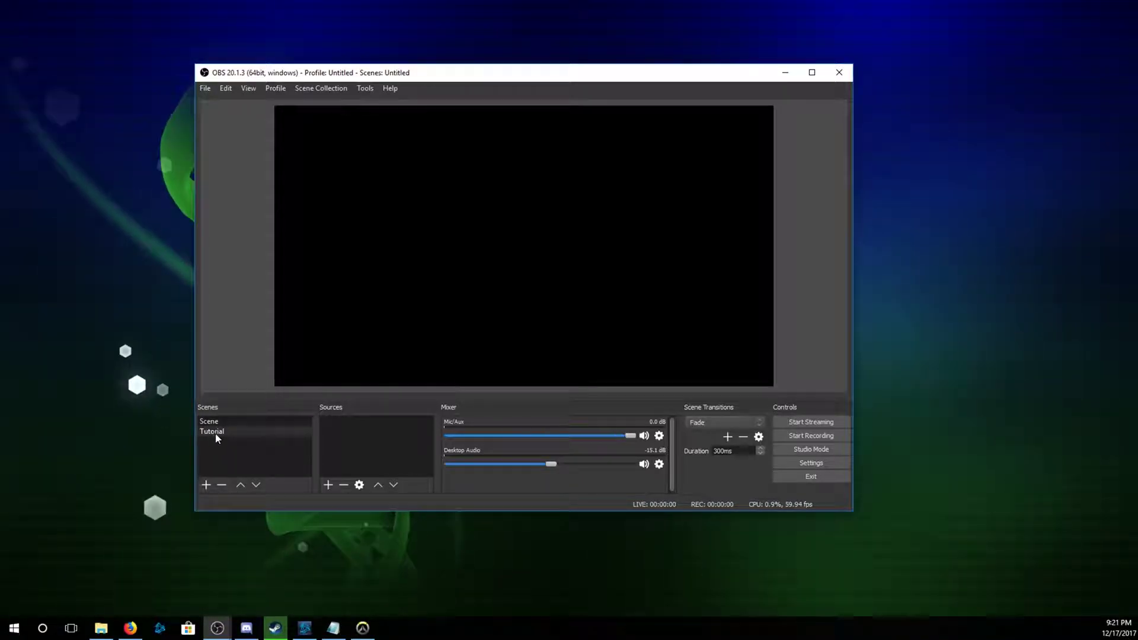
click(226, 435)
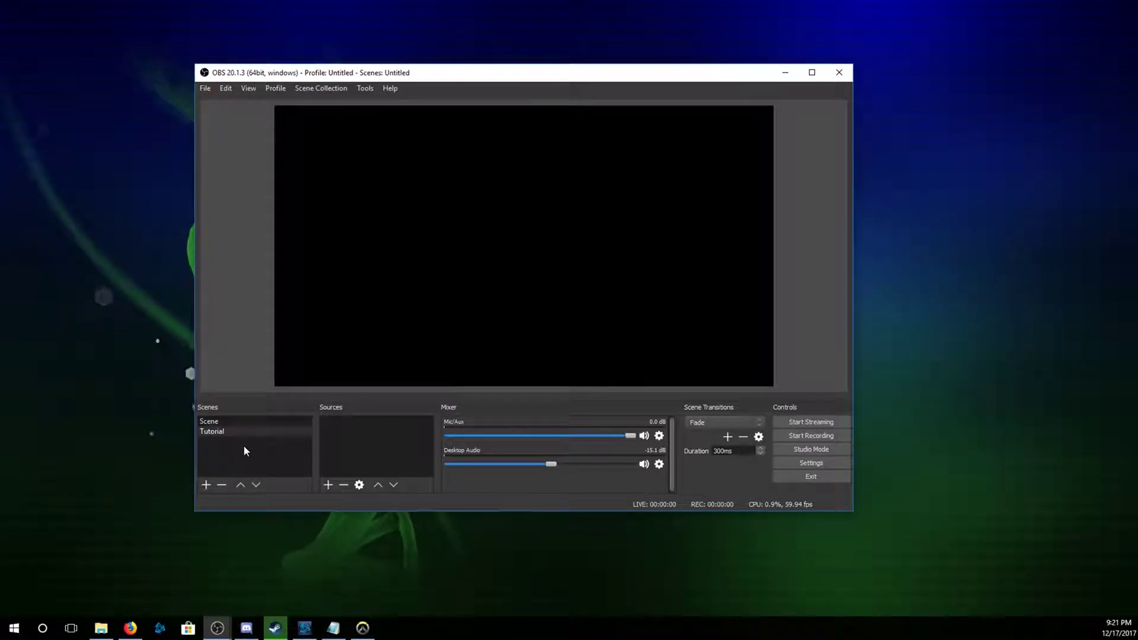
Start adding a new scene in the Scenes list, then cancel it.
right_click(244, 451)
click(270, 456)
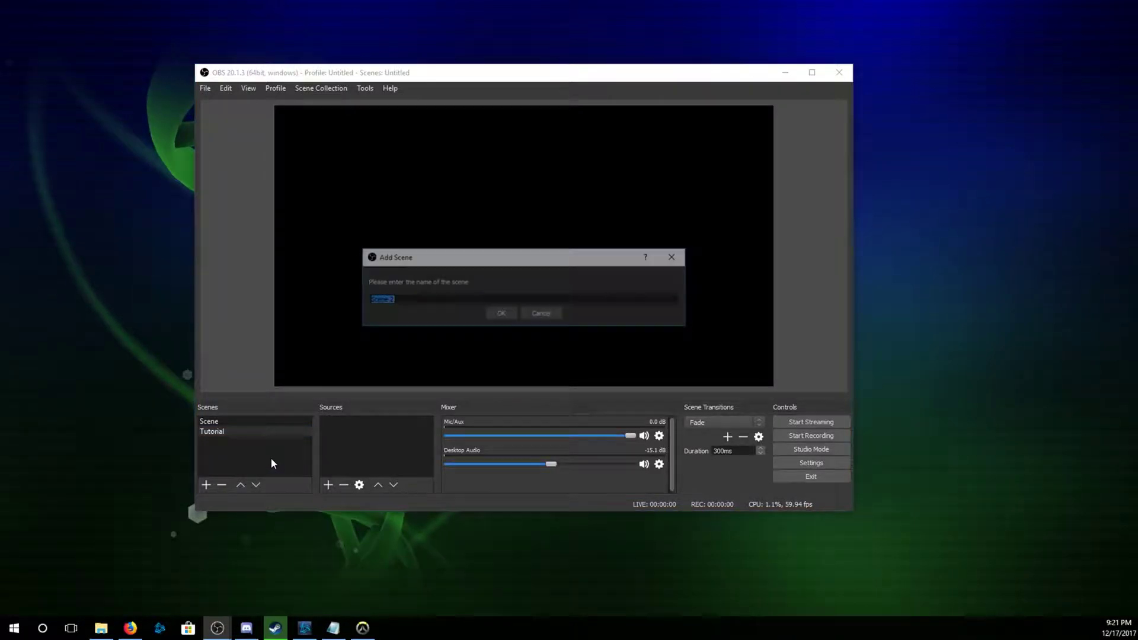
click(538, 316)
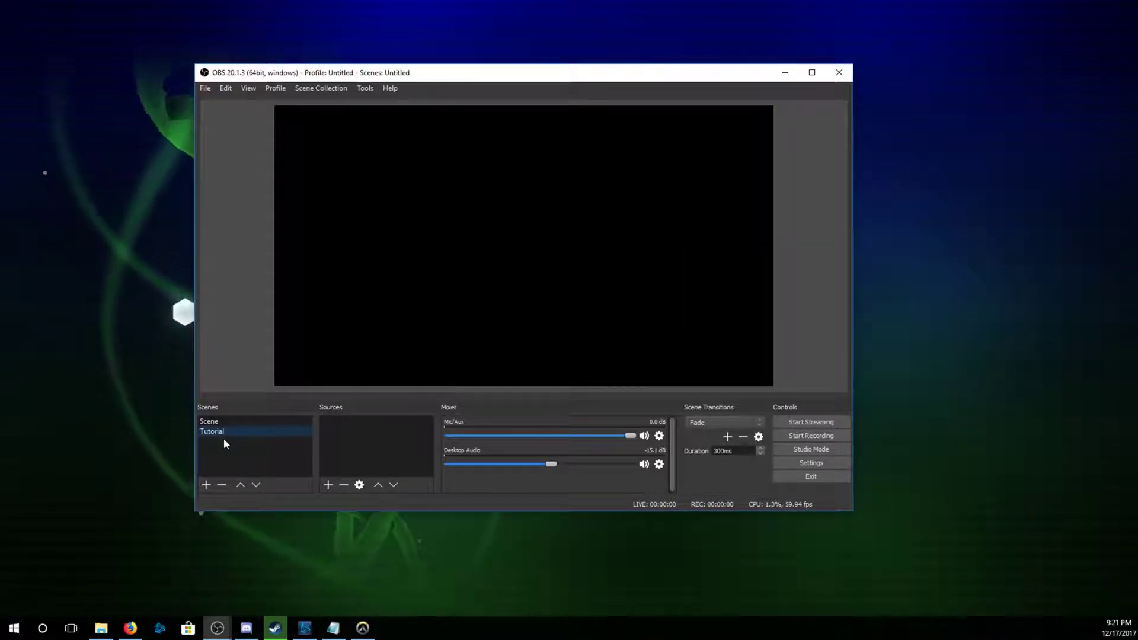
Add a Video Capture Device 2 source for the Logitech HD Webcam C270, keeping default properties.
right_click(361, 431)
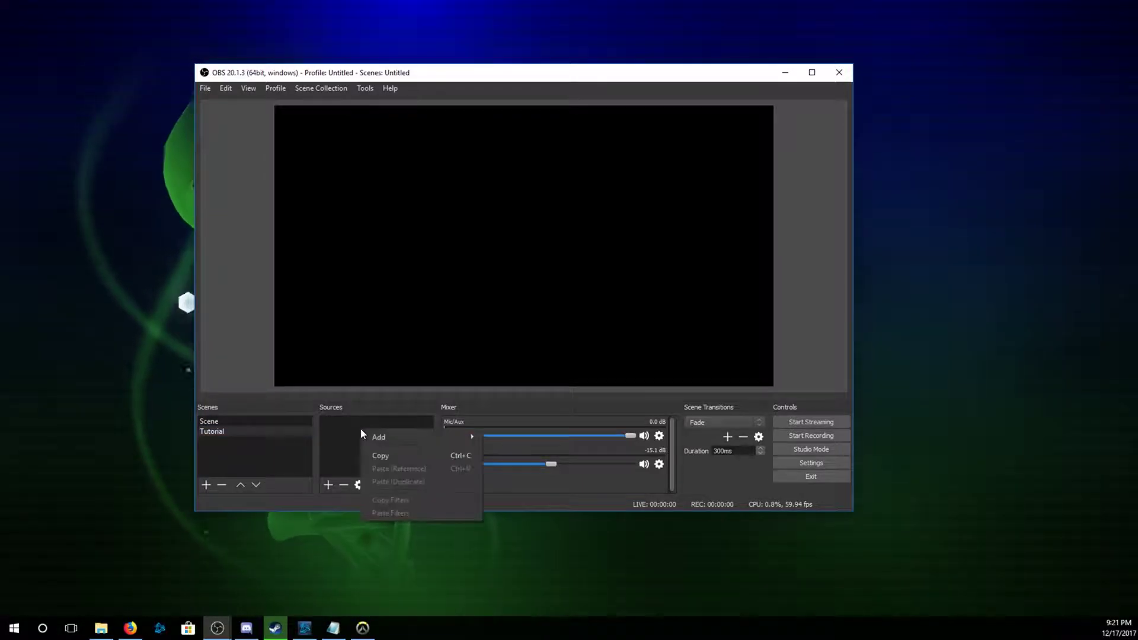
mouse_move(394, 439)
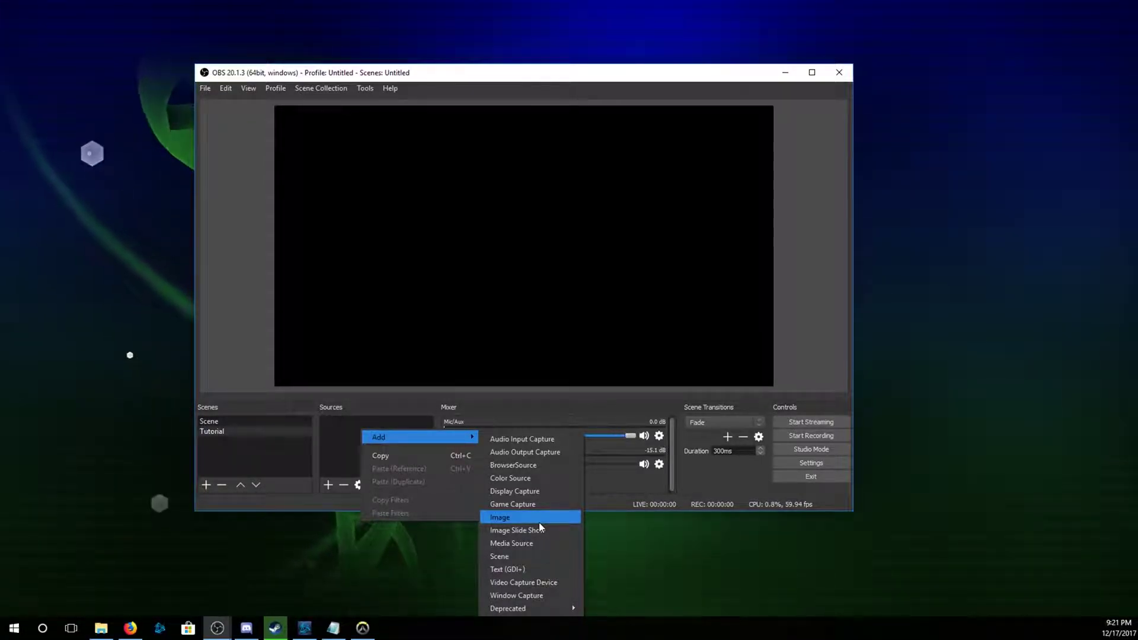
click(538, 582)
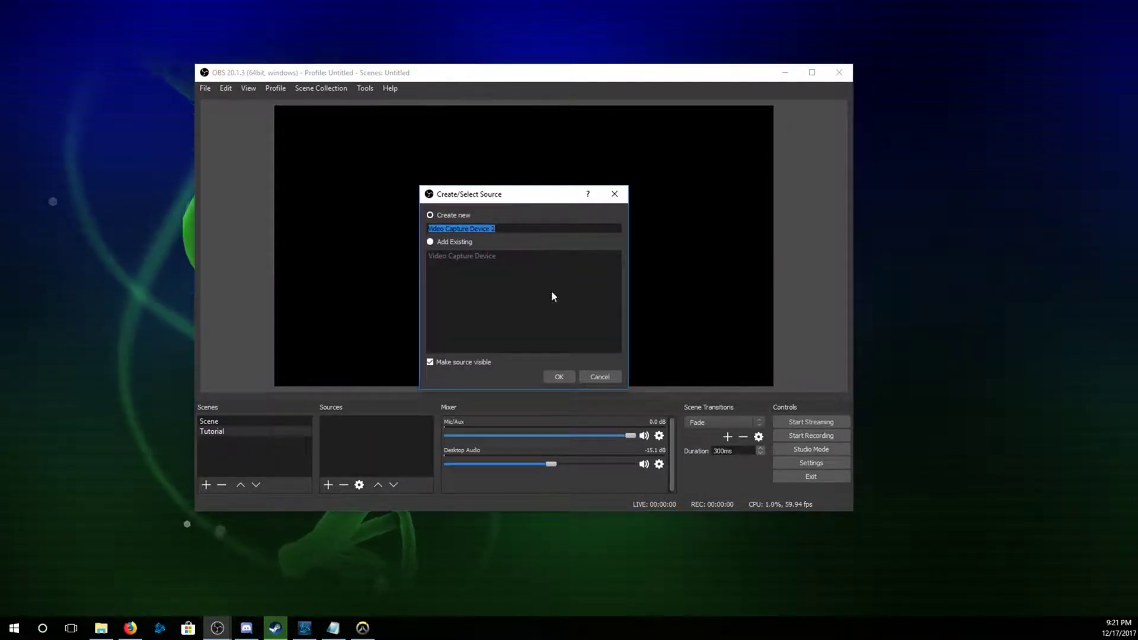
click(562, 377)
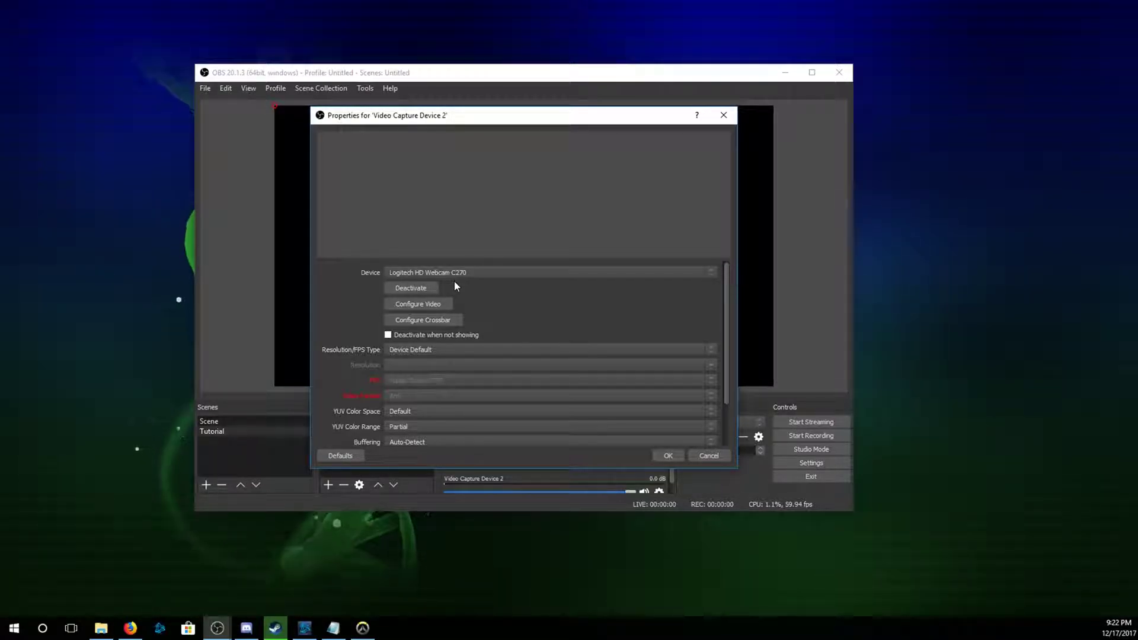
click(709, 455)
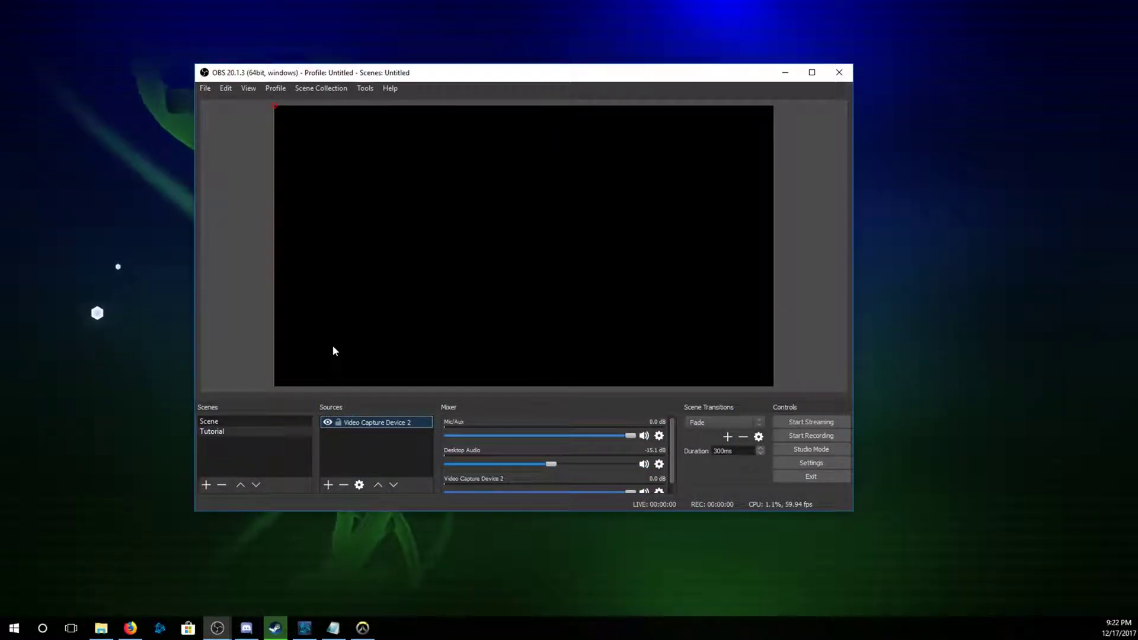
right_click(387, 434)
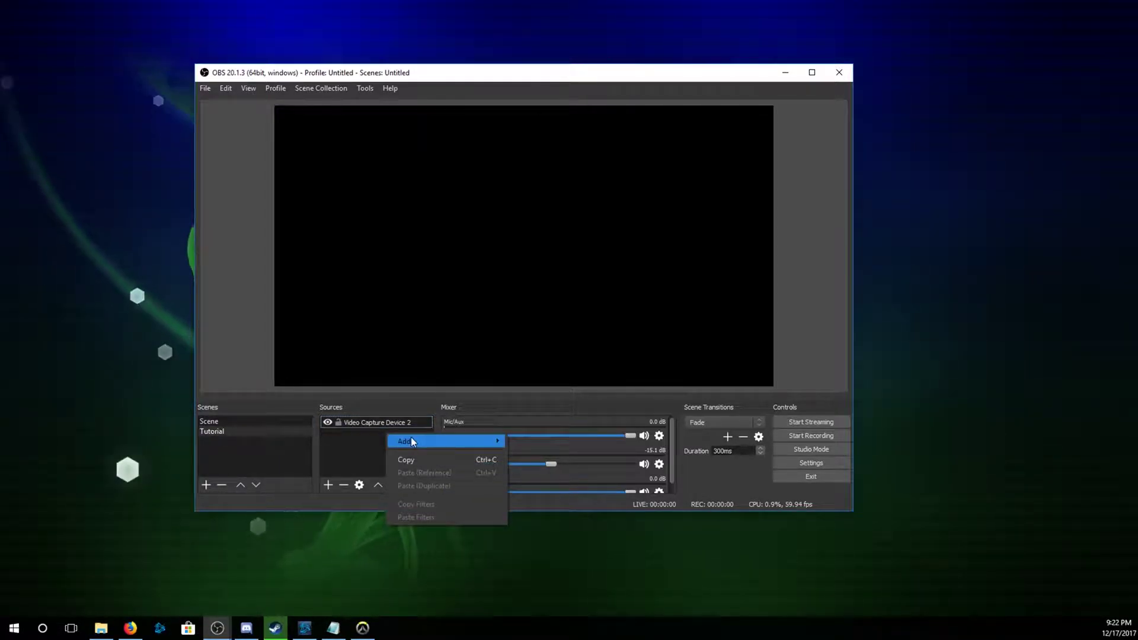
Add a Game Capture 2 source in Capture specific window mode, targeting the Overwatch window.
mouse_move(410, 439)
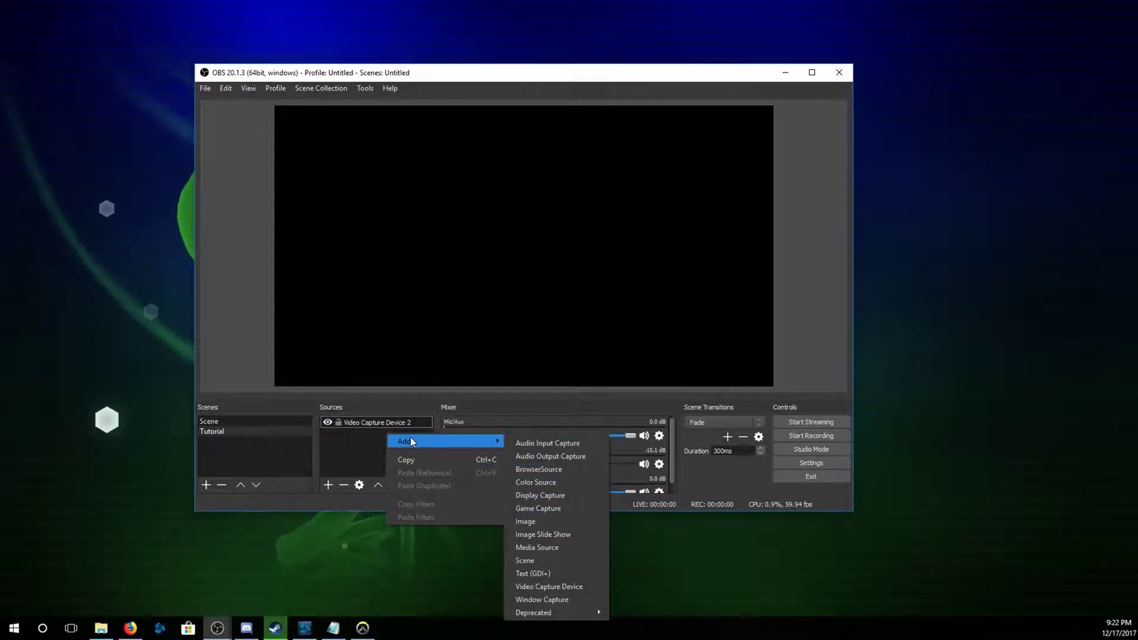
click(560, 509)
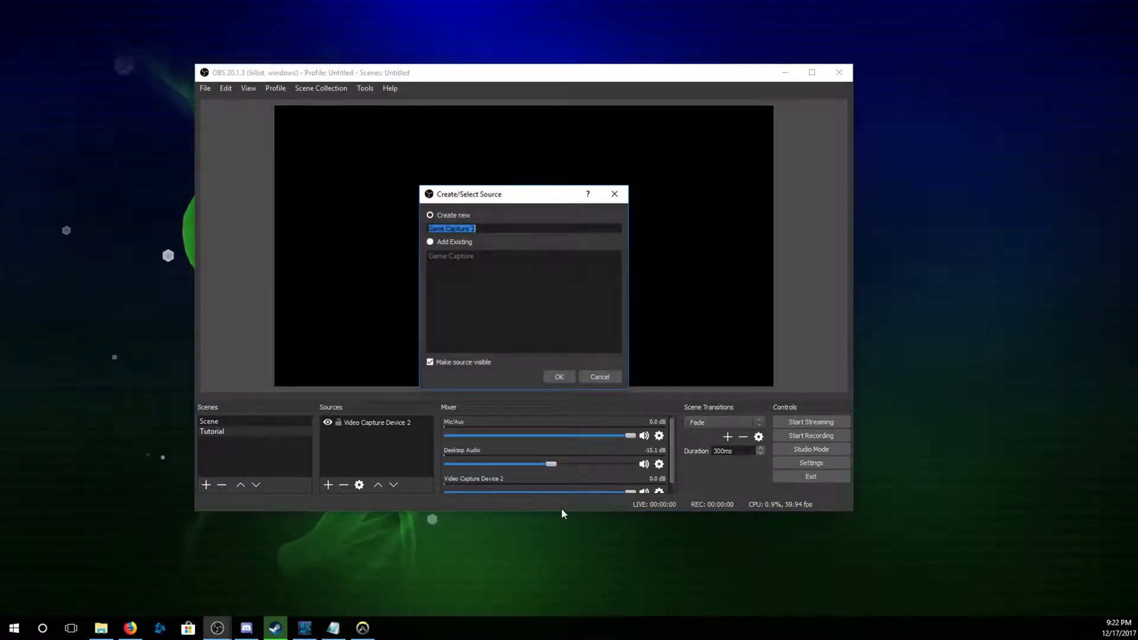
click(560, 376)
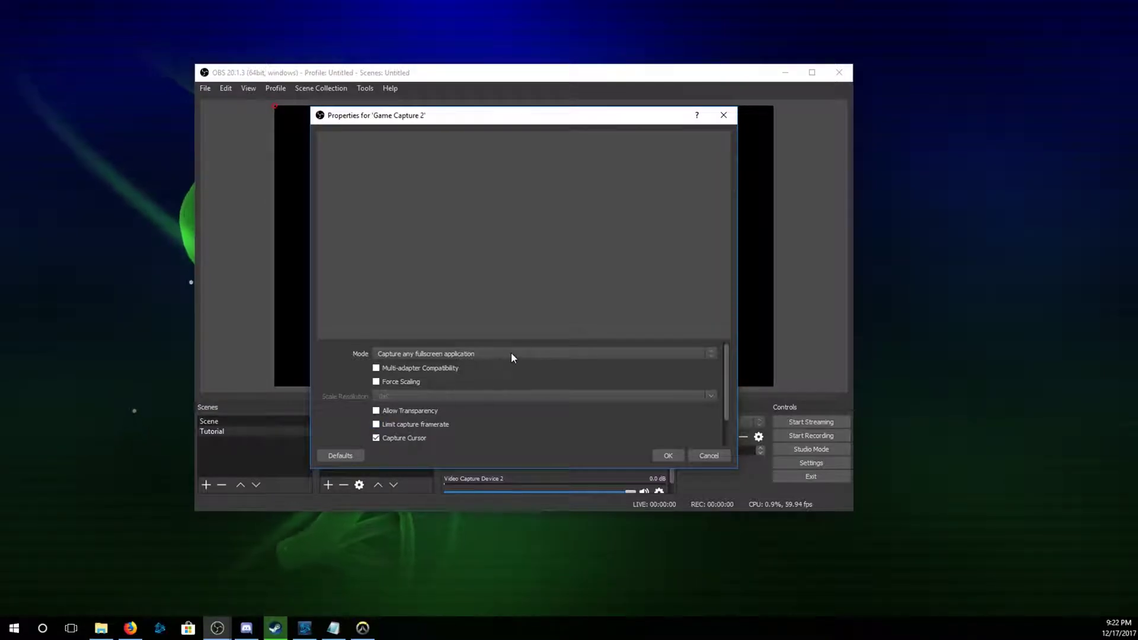
click(712, 352)
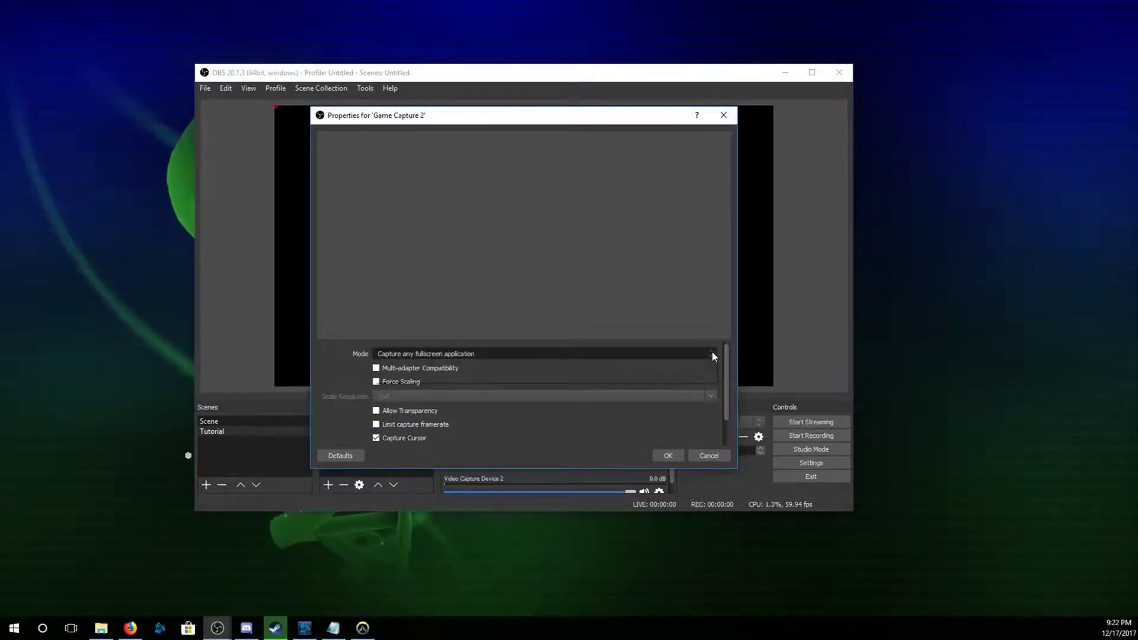
click(612, 371)
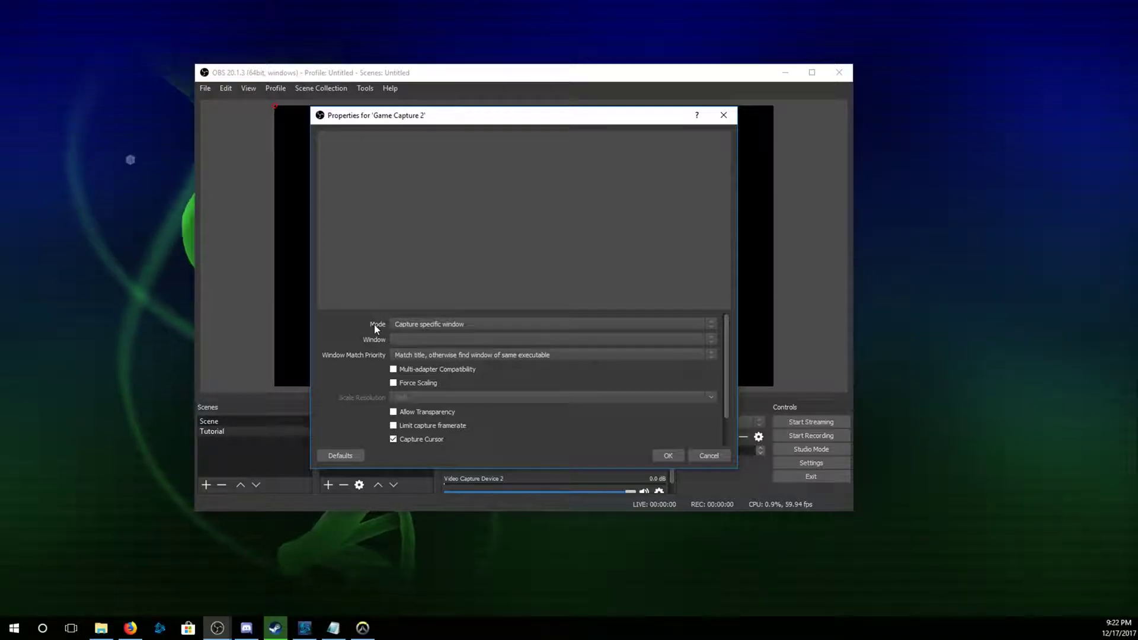
click(710, 341)
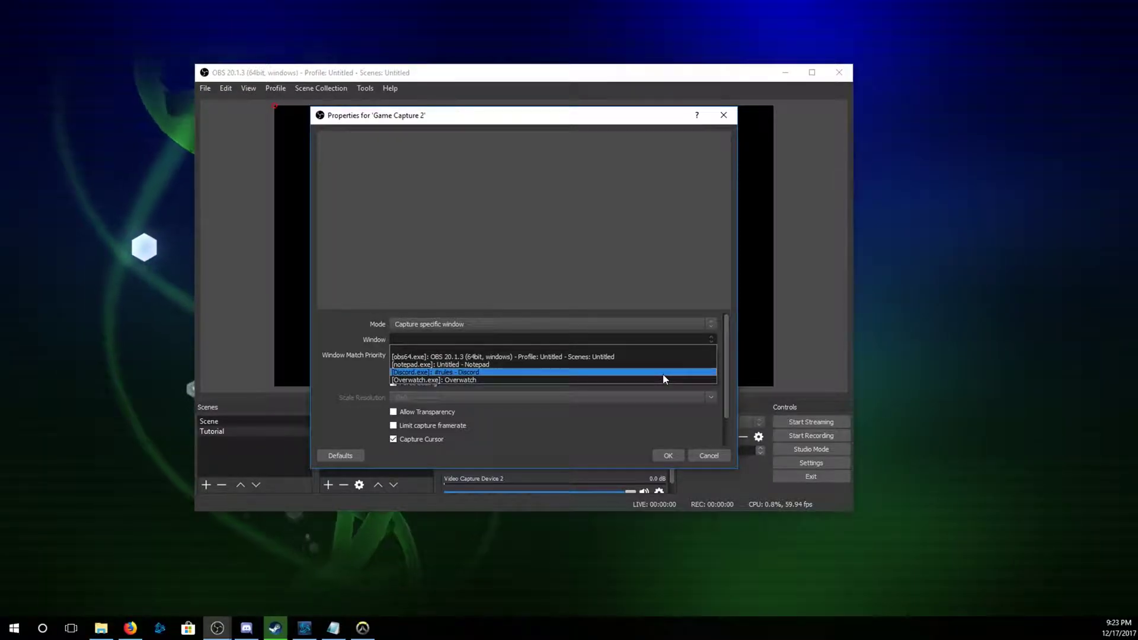
click(514, 379)
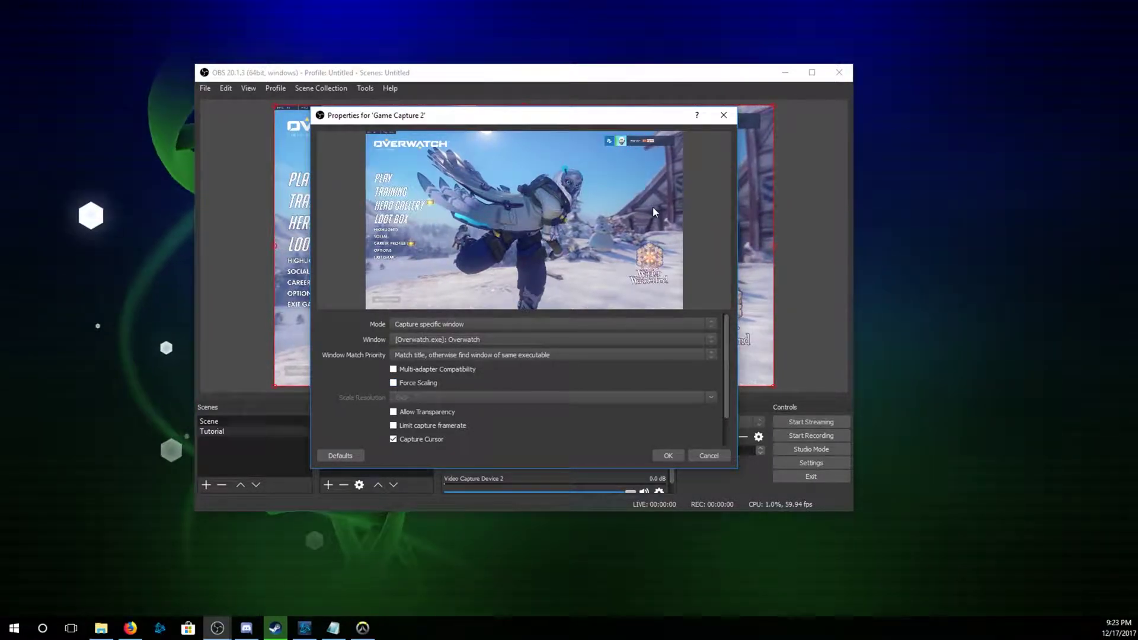
click(670, 458)
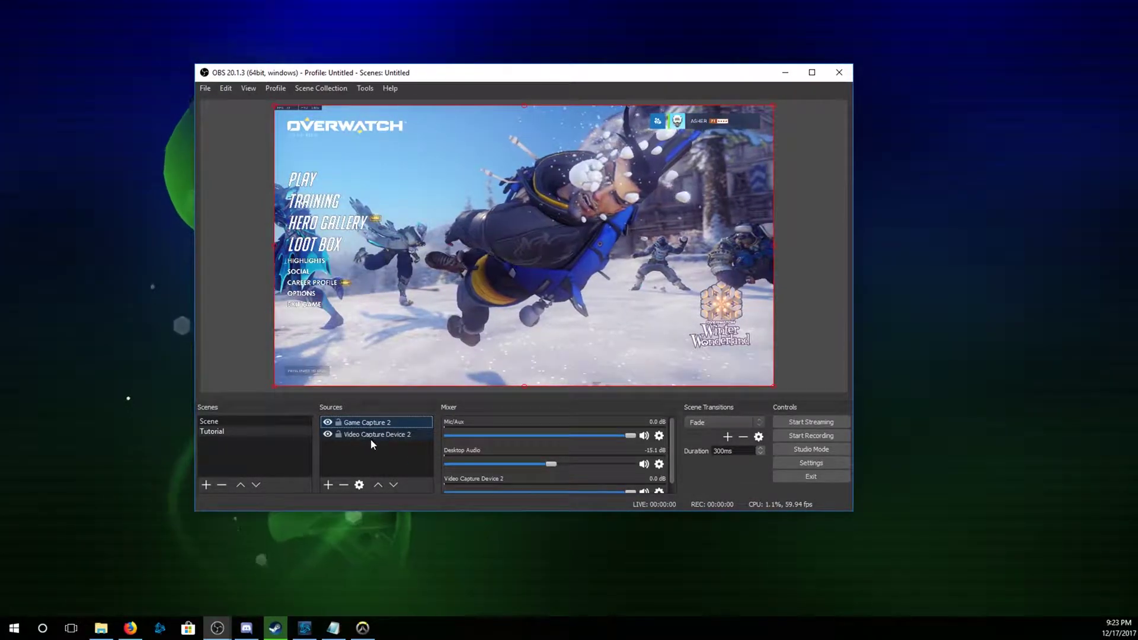
click(659, 437)
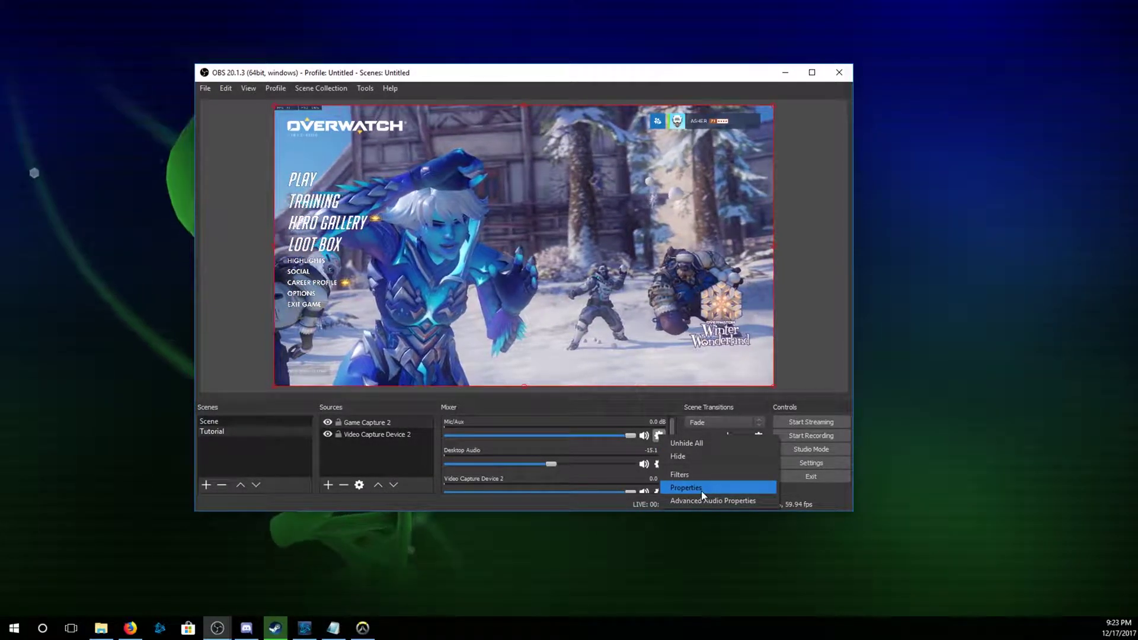
click(702, 491)
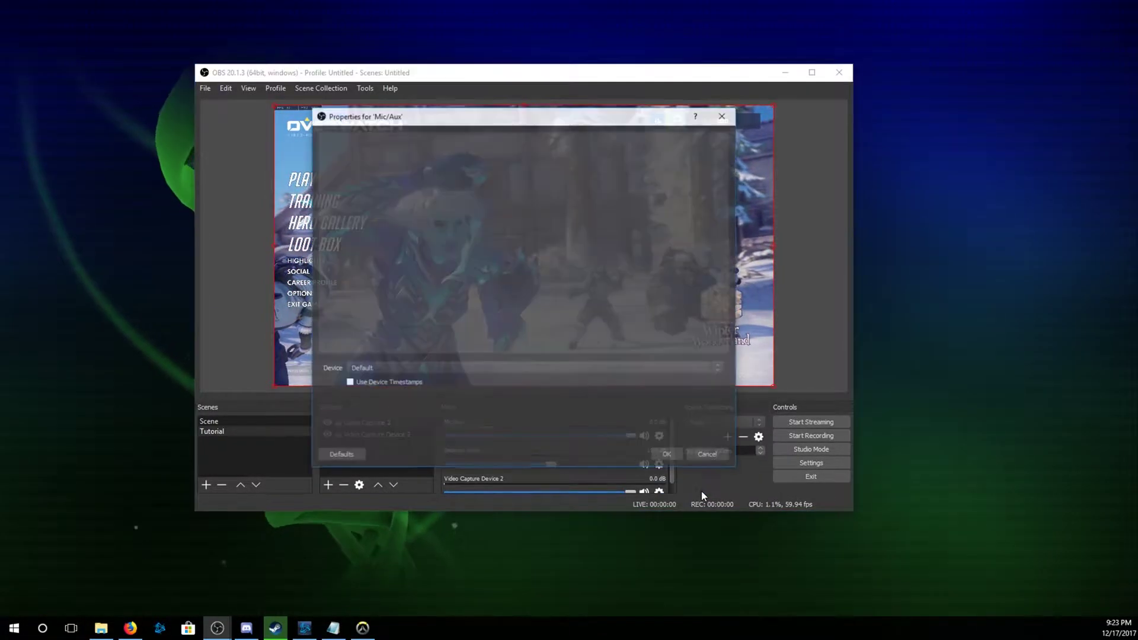
click(717, 368)
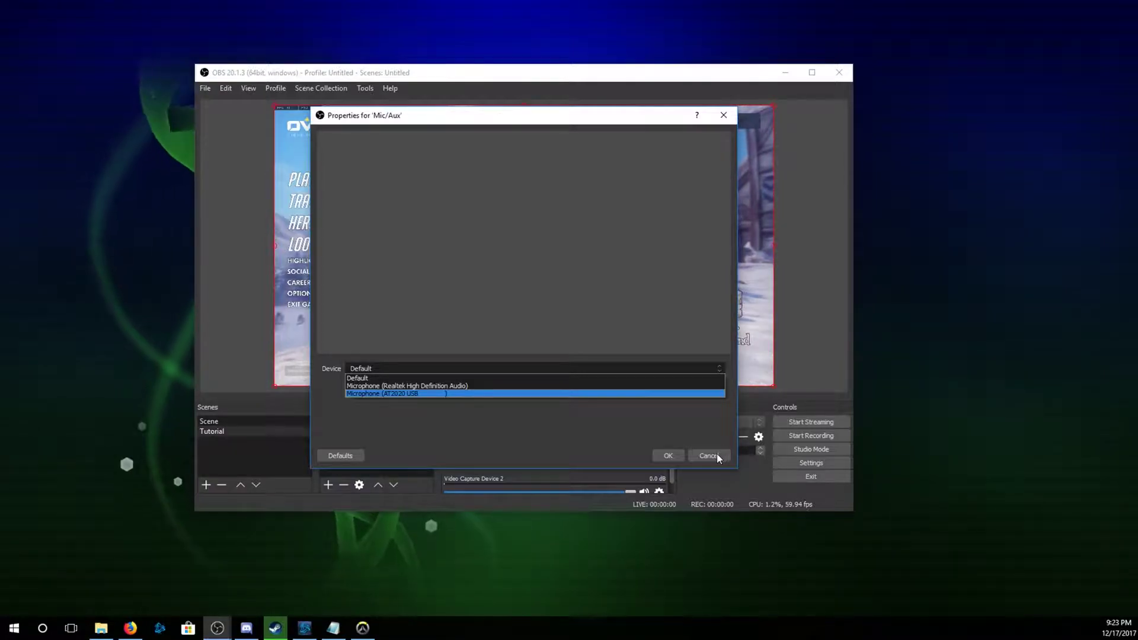
click(666, 455)
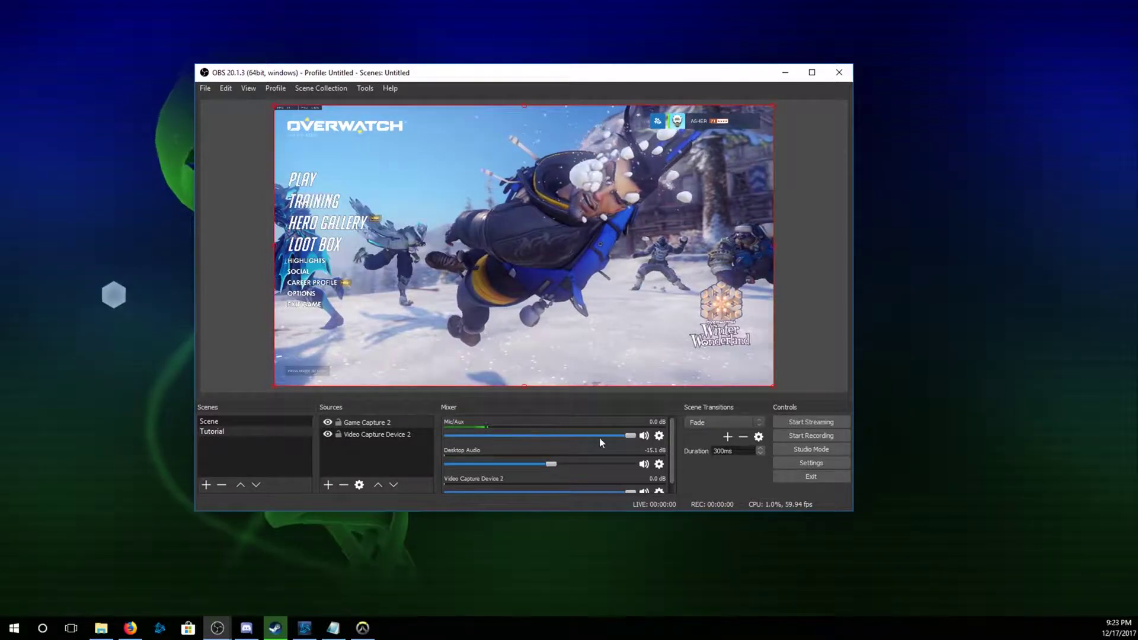
drag(631, 439, 603, 438)
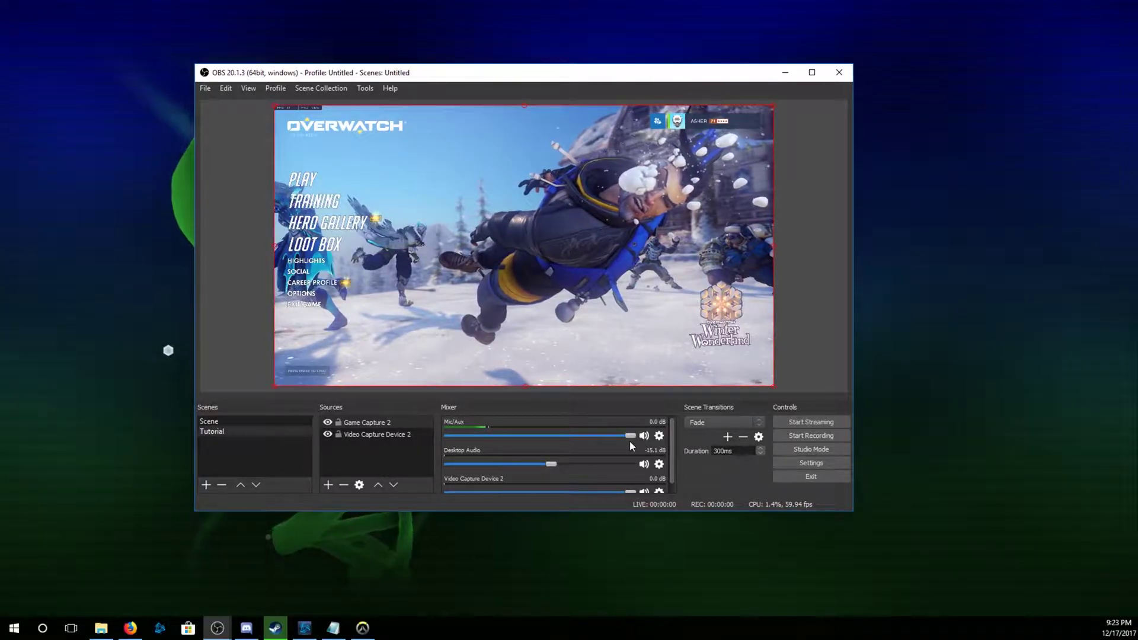
drag(628, 437, 566, 435)
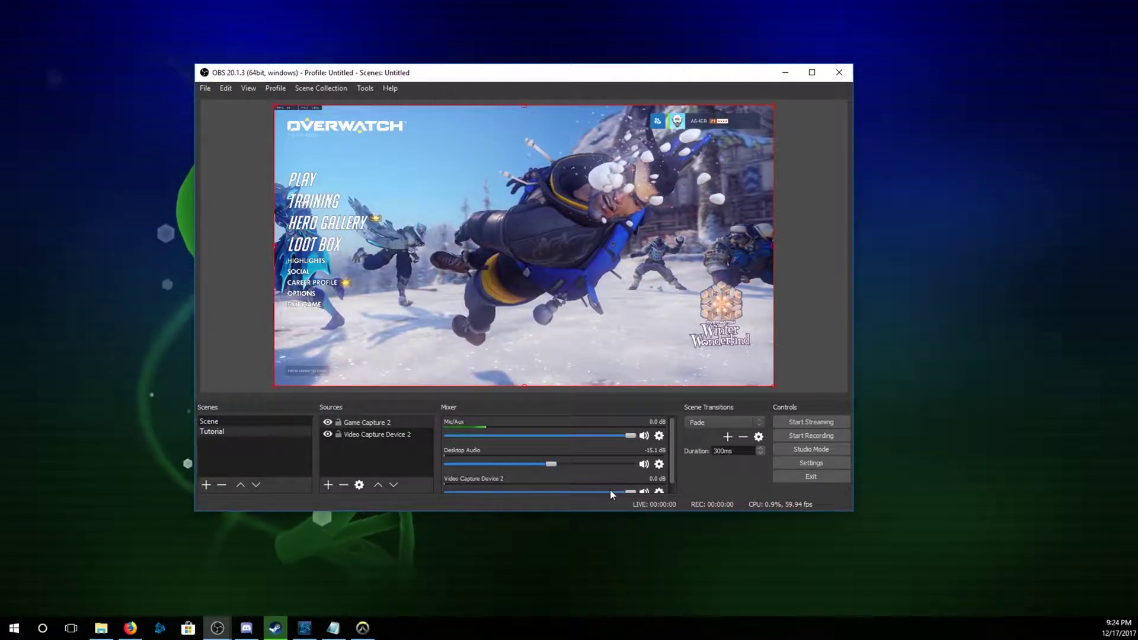
click(644, 492)
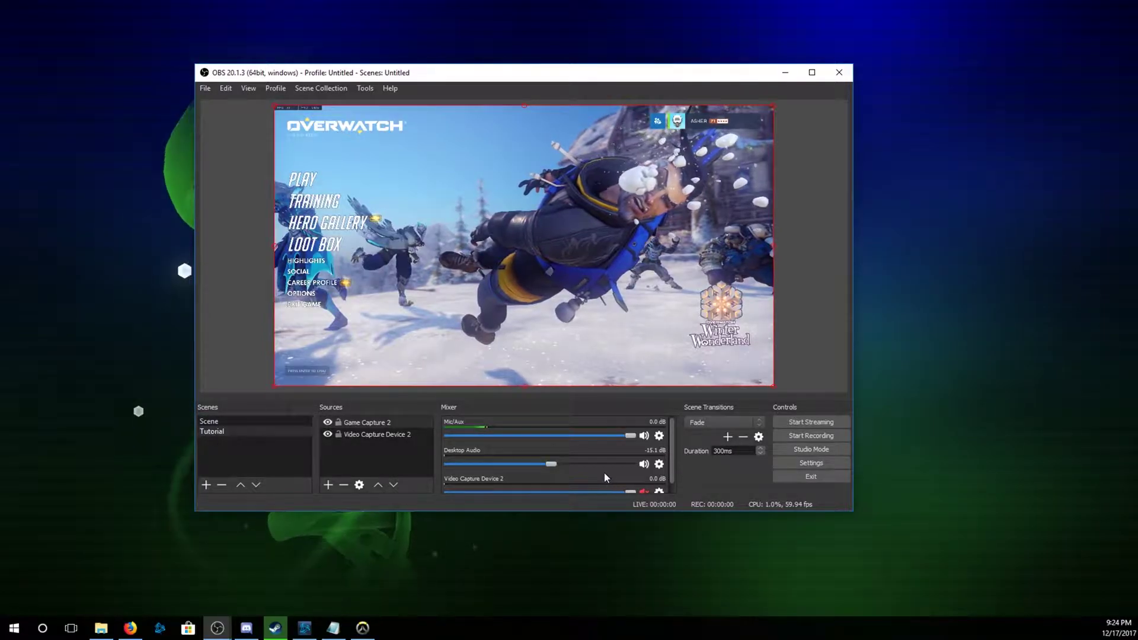
Scroll the Mixer panel down and back up.
scroll(603, 471, down, 1)
scroll(587, 456, up, 1)
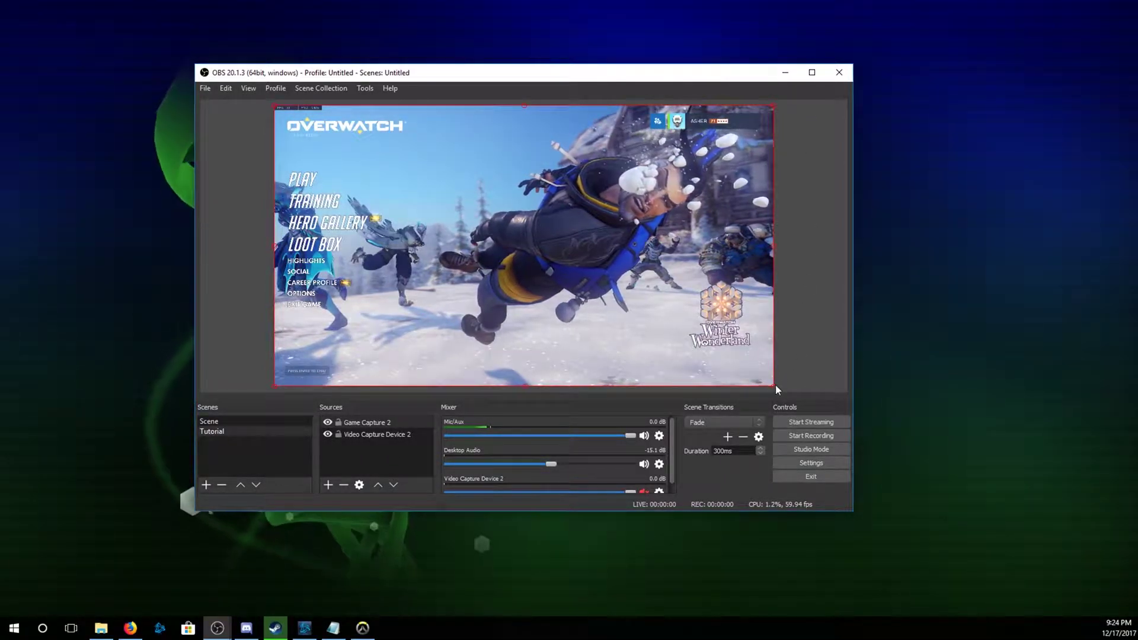
Shrink Game Capture 2 into a small bottom-left inset, then view Scene and return to Tutorial.
drag(772, 386, 335, 195)
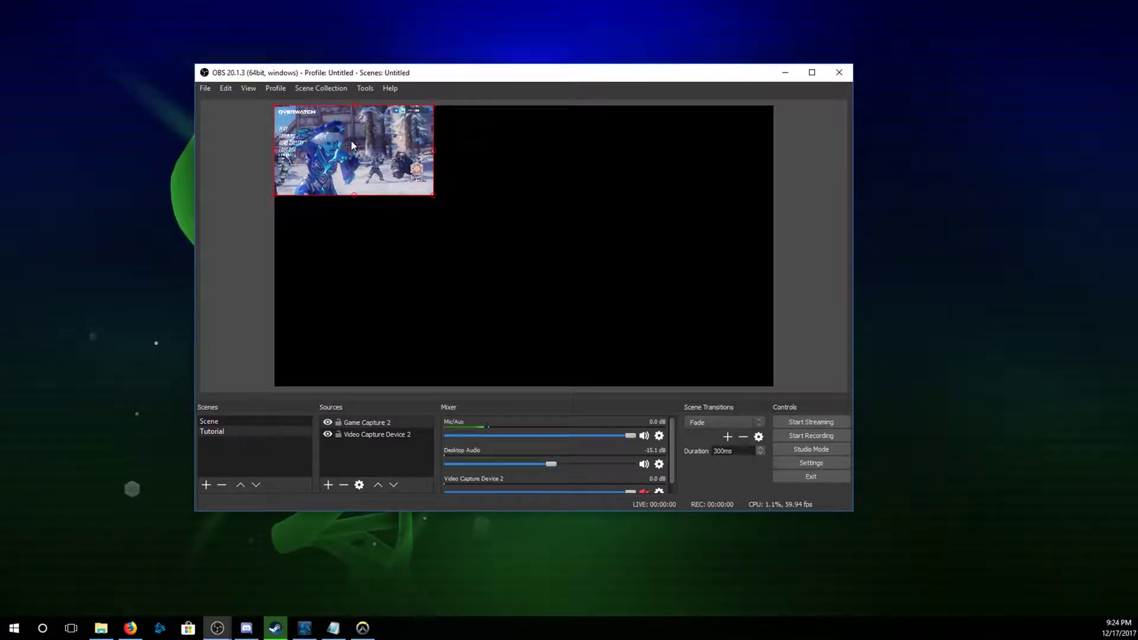
drag(357, 126, 358, 312)
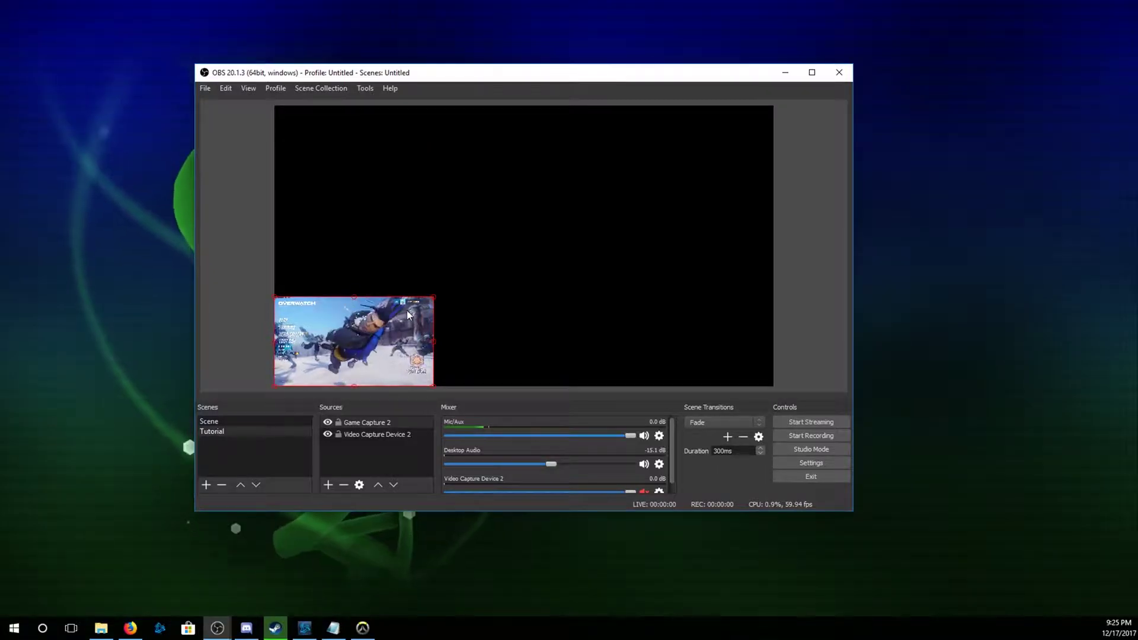
click(364, 435)
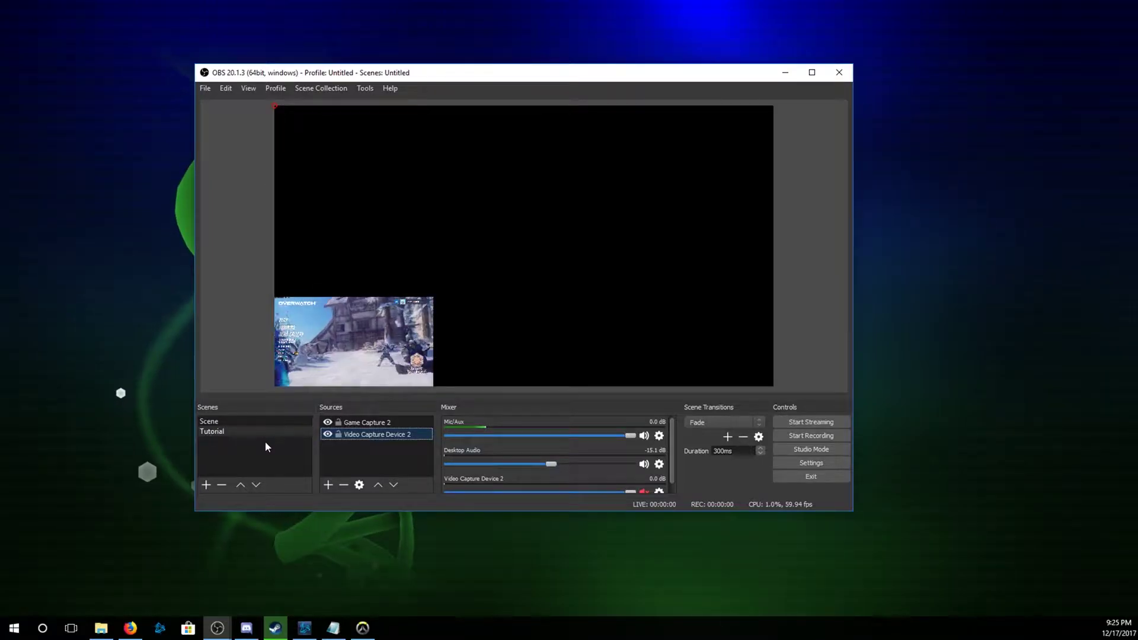
click(226, 421)
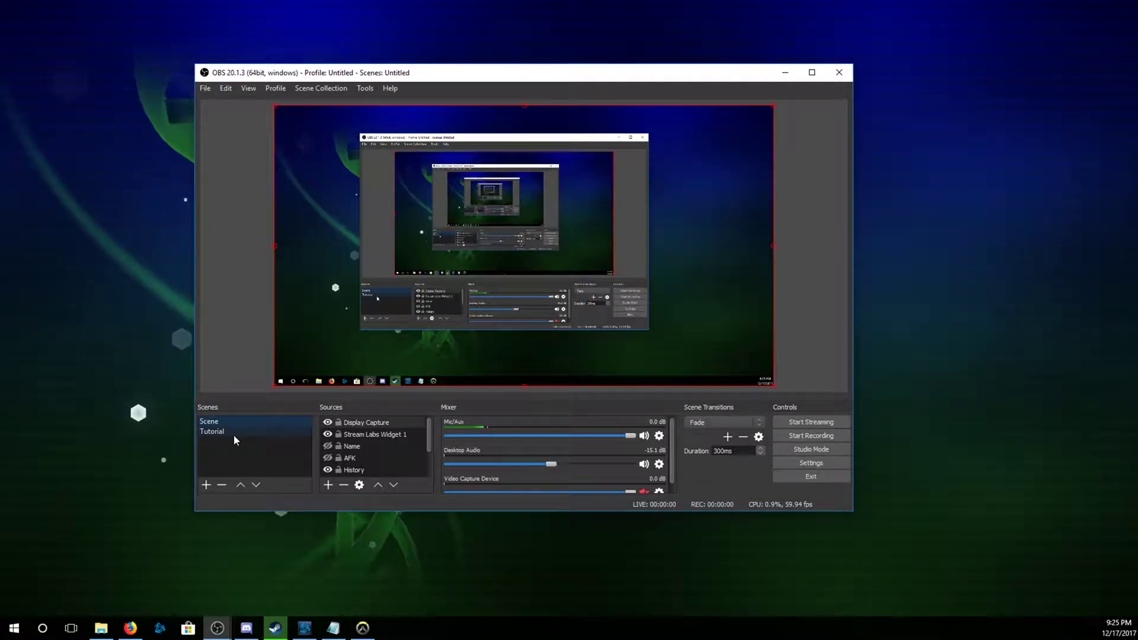
click(235, 434)
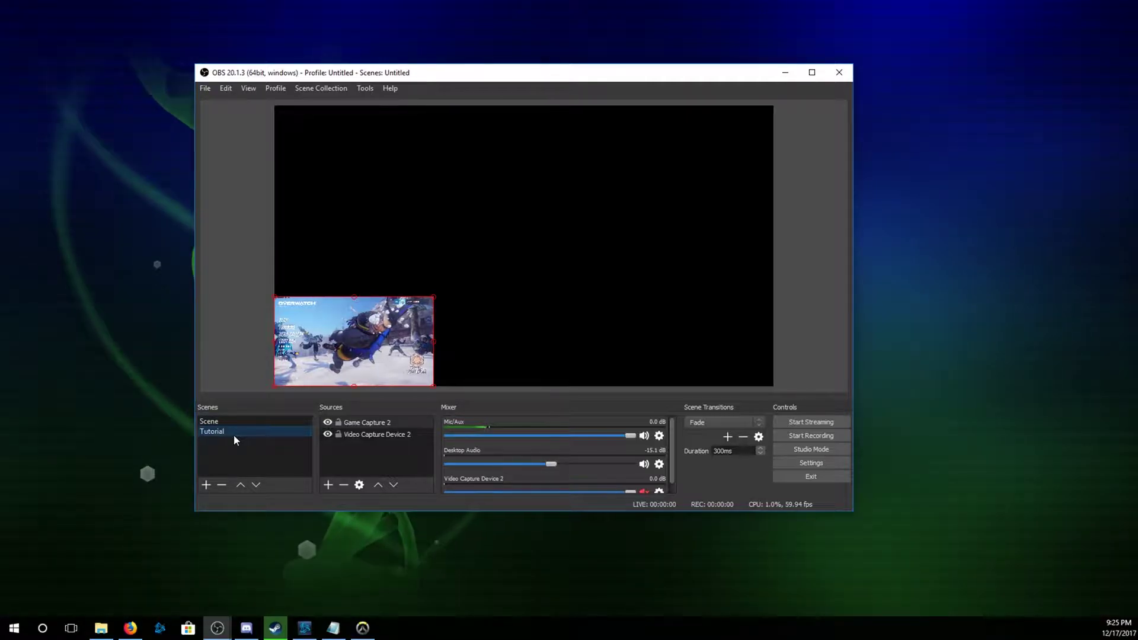
Enlarge Game Capture 2 to fill the preview, then hide Video Capture Device 2 and Game Capture 2.
drag(436, 306, 772, 127)
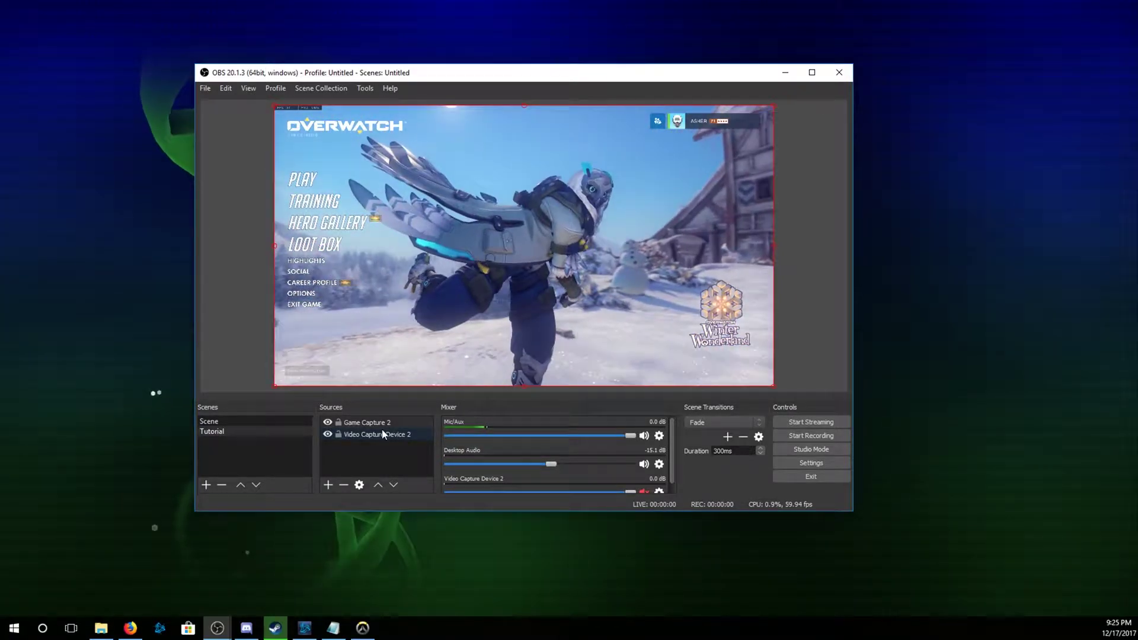
click(328, 435)
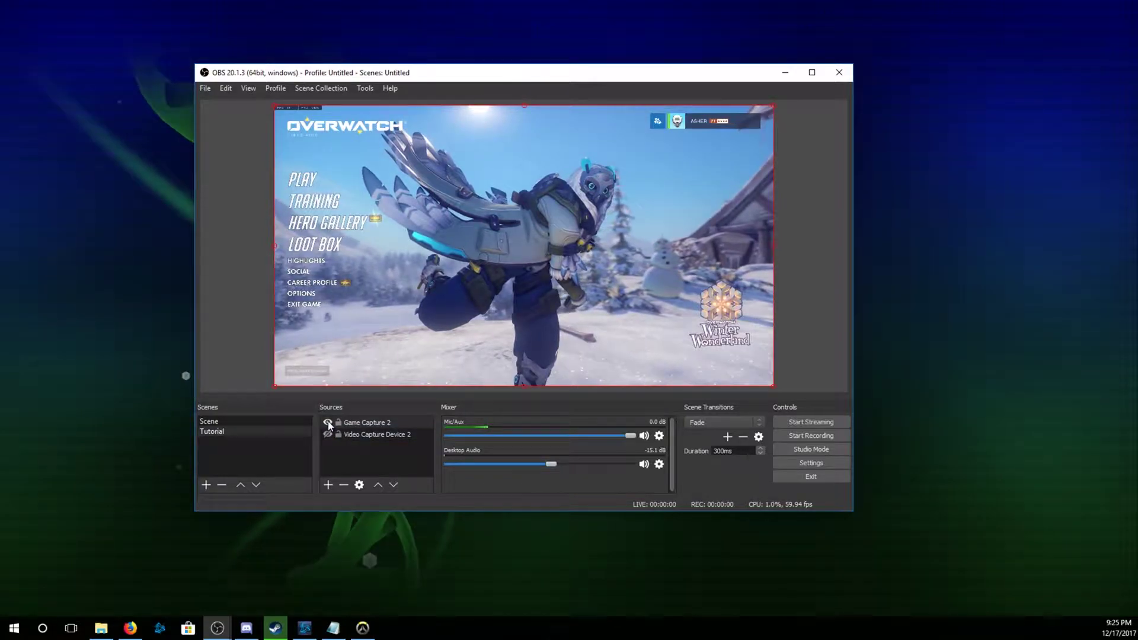
click(328, 423)
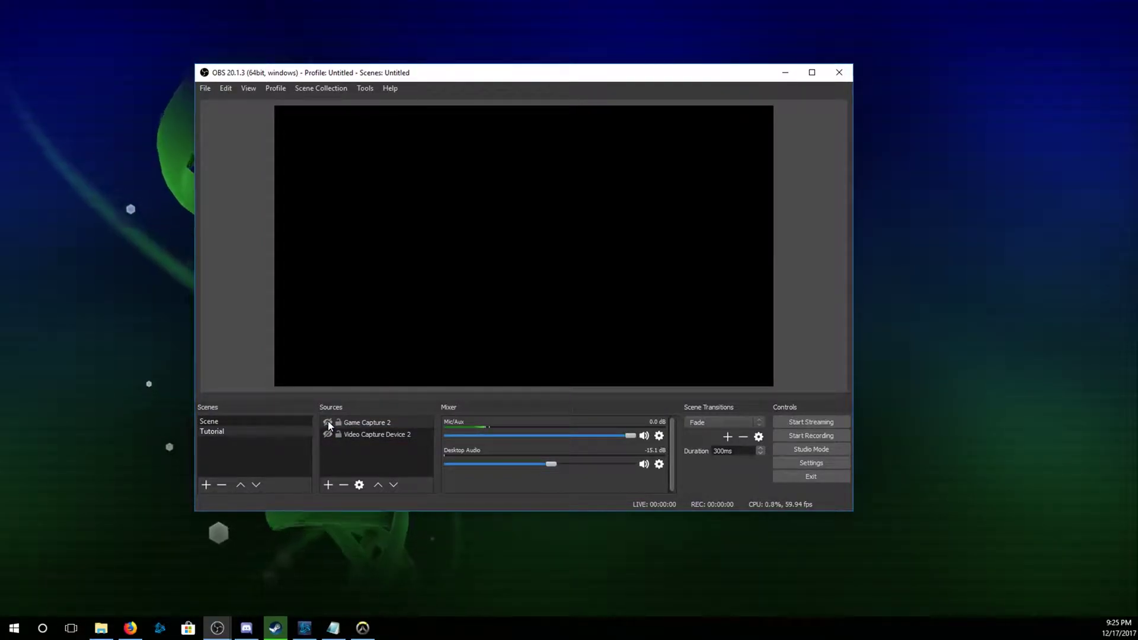
Open Settings and keep the General page's Dark theme and English language.
click(820, 464)
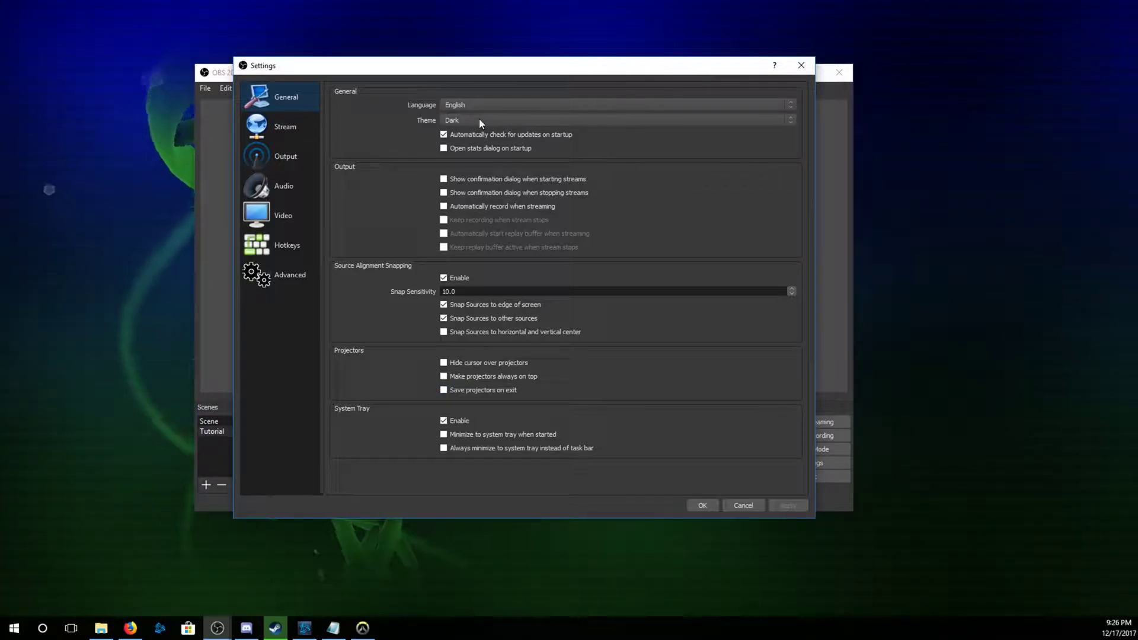
click(742, 121)
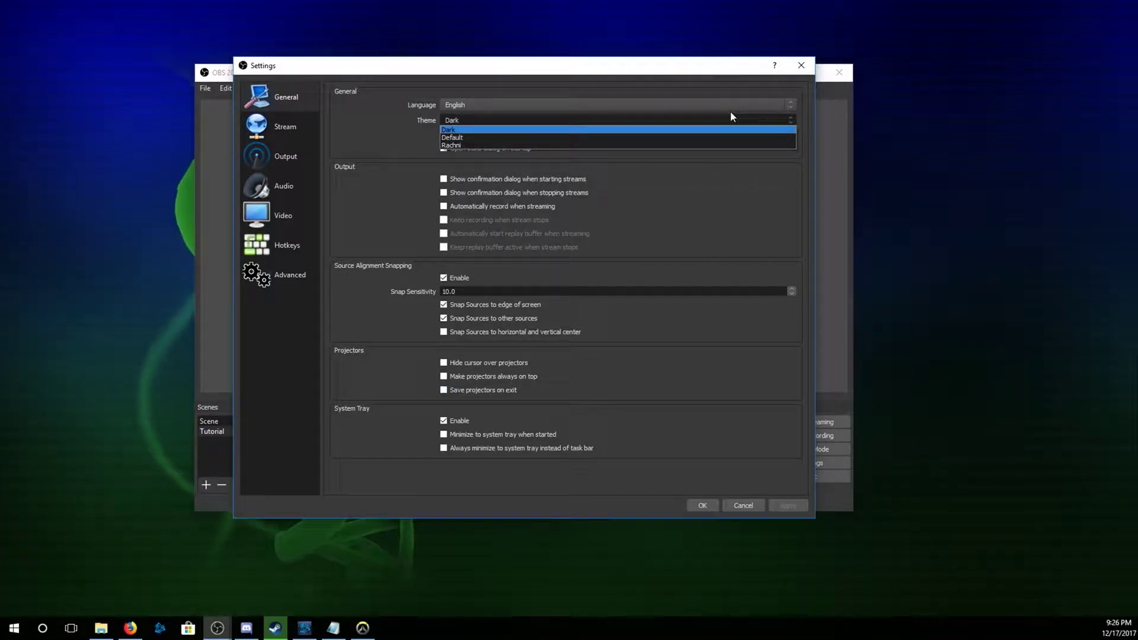
click(627, 123)
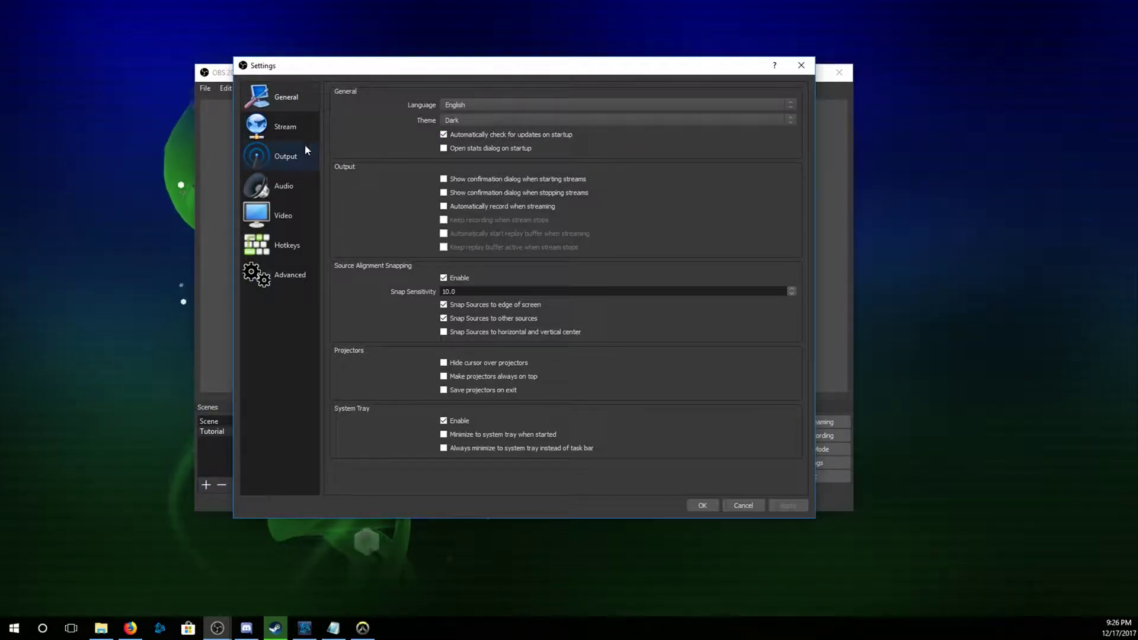
click(503, 106)
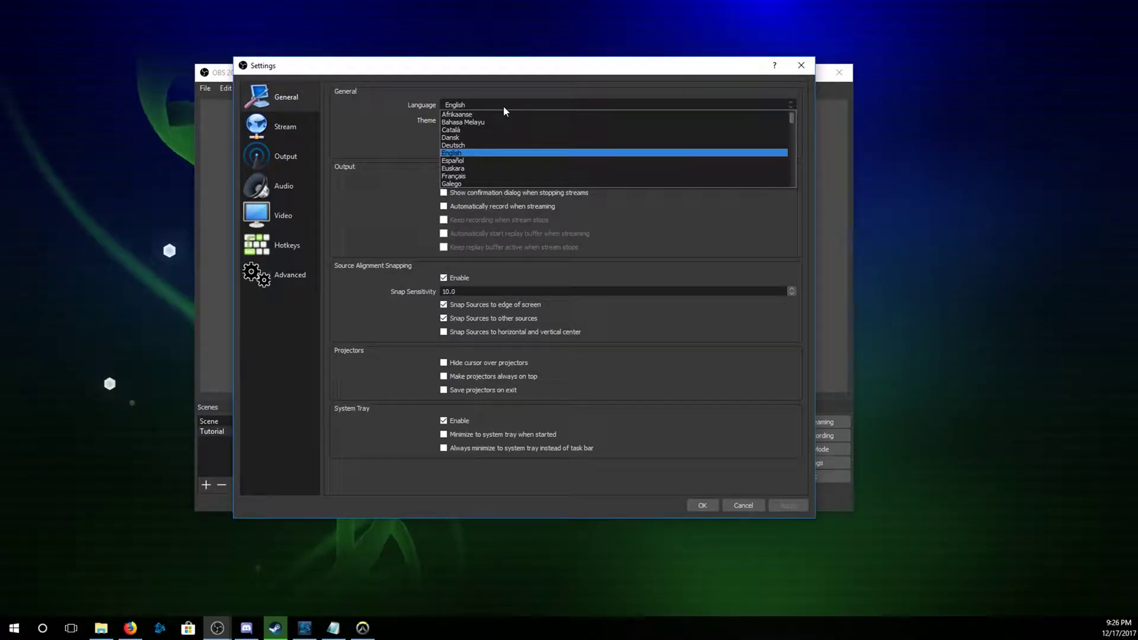
click(478, 153)
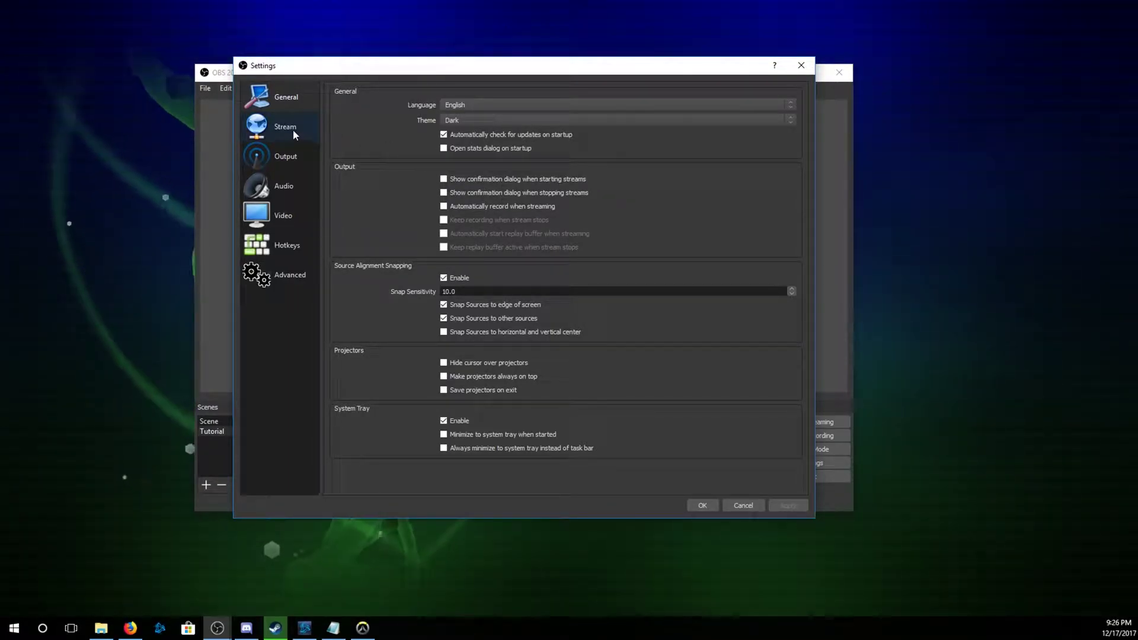
On the Stream page keep Twitch's Auto (Recommended) server, then bring up the Twitch dashboard in Firefox.
click(292, 130)
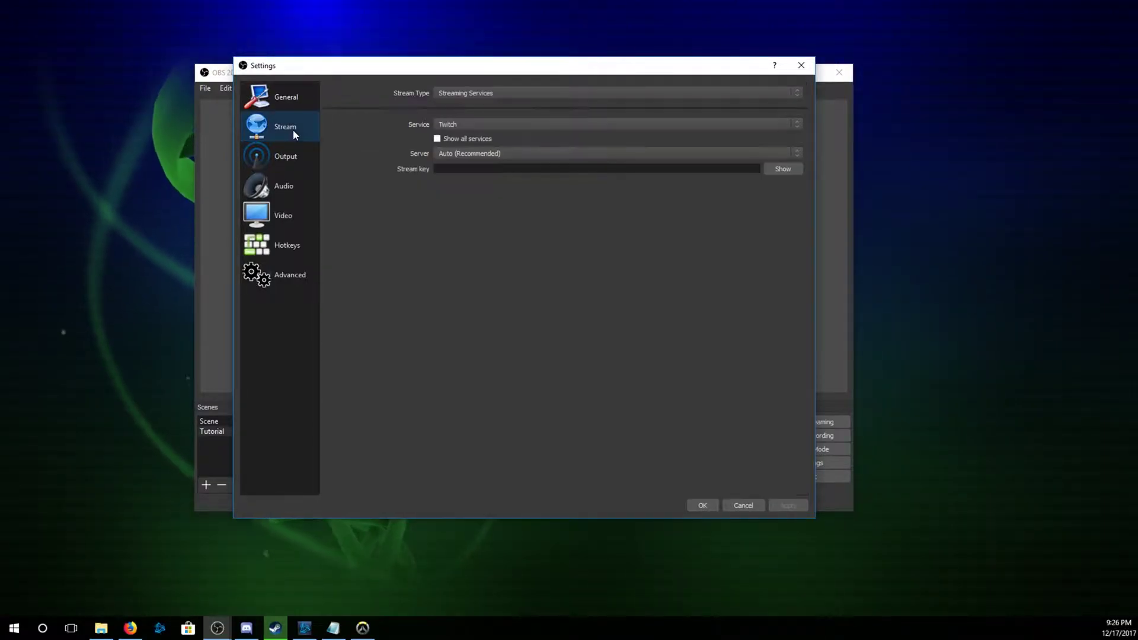
click(799, 151)
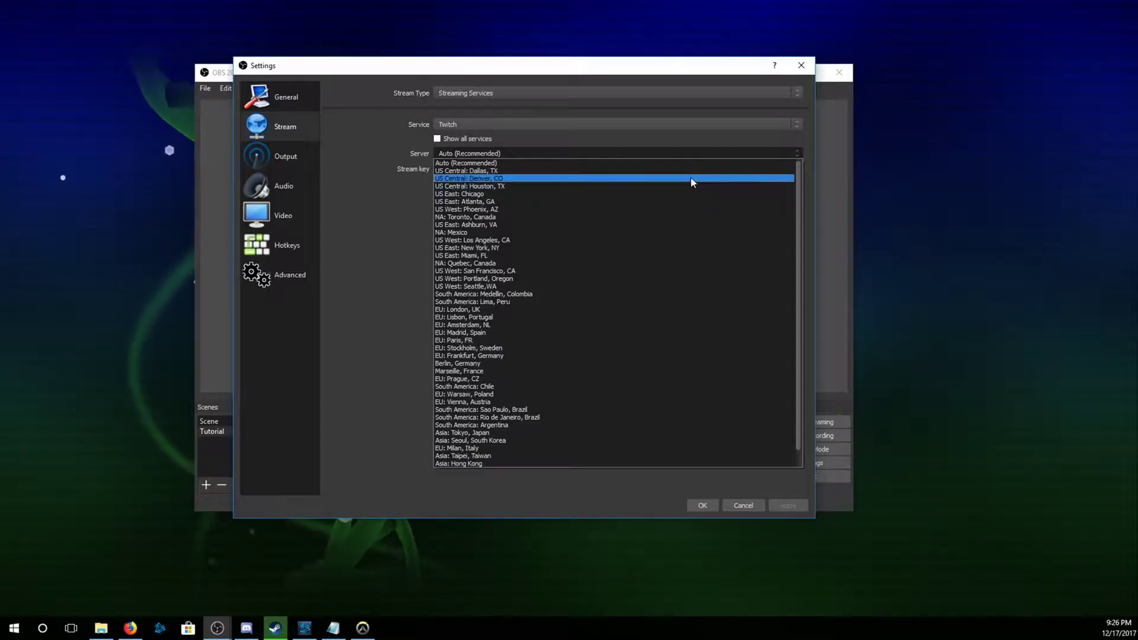
click(797, 153)
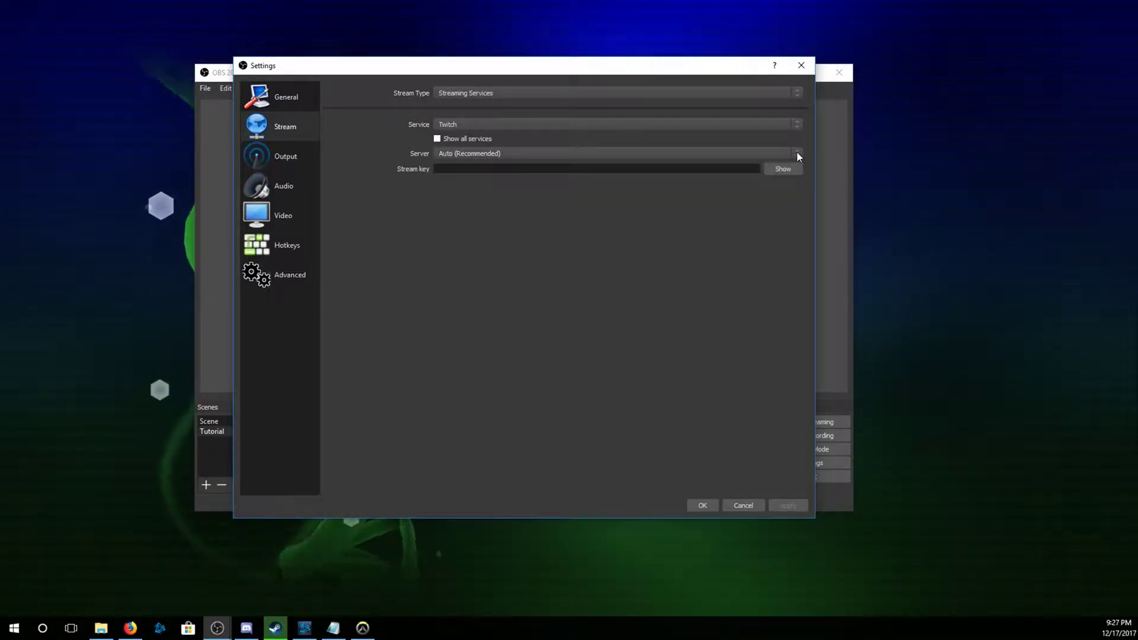
click(663, 169)
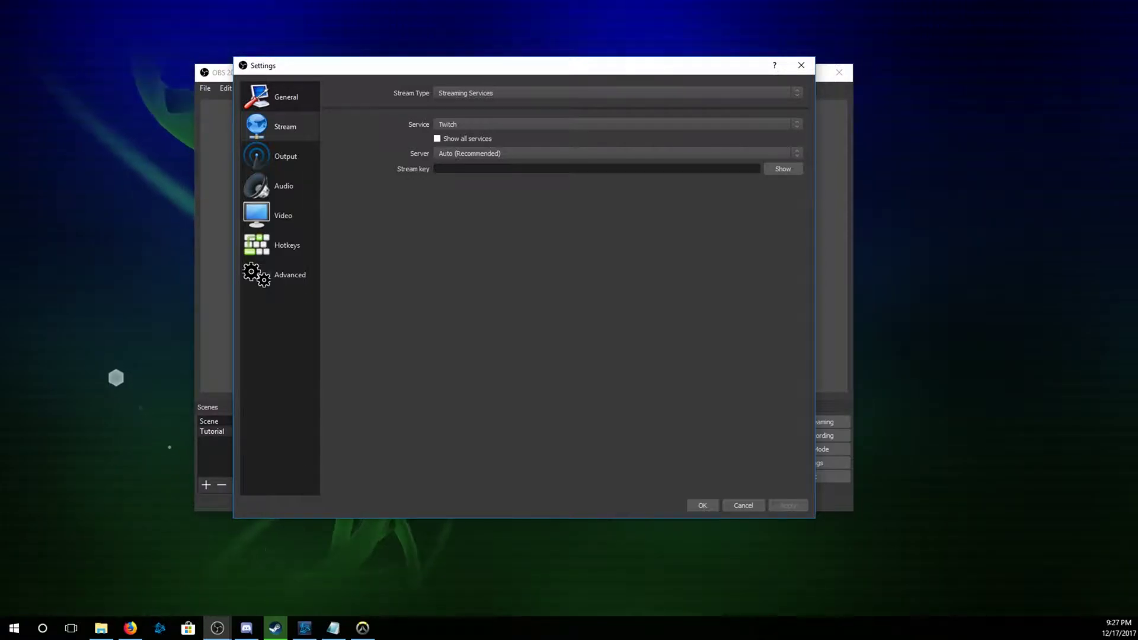
key(alt+Tab)
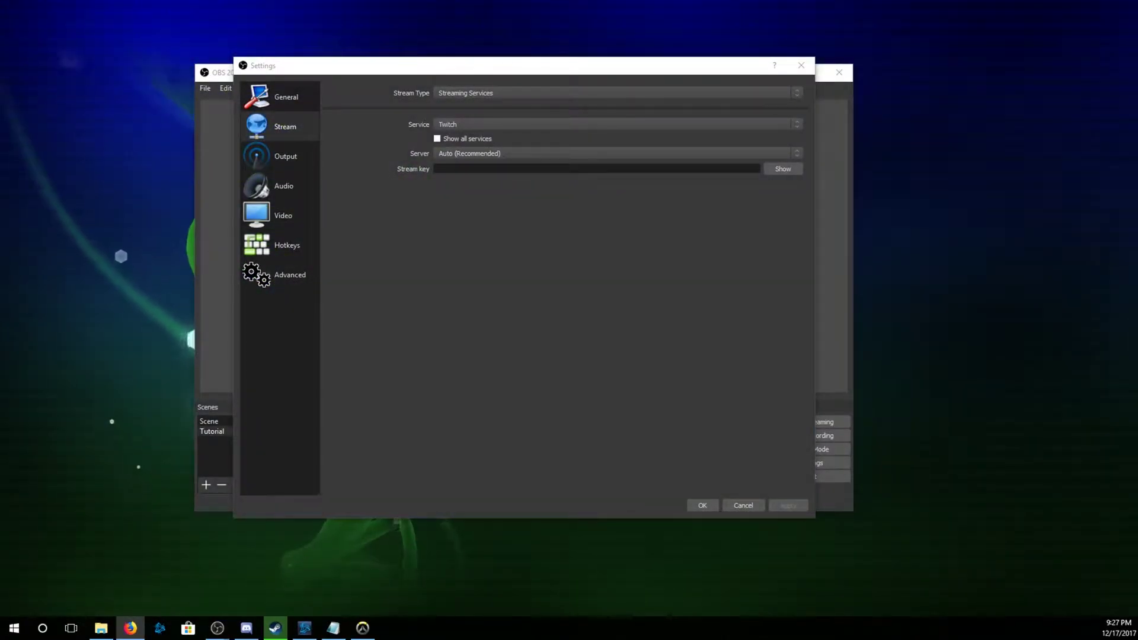
drag(1137, 1, 465, 33)
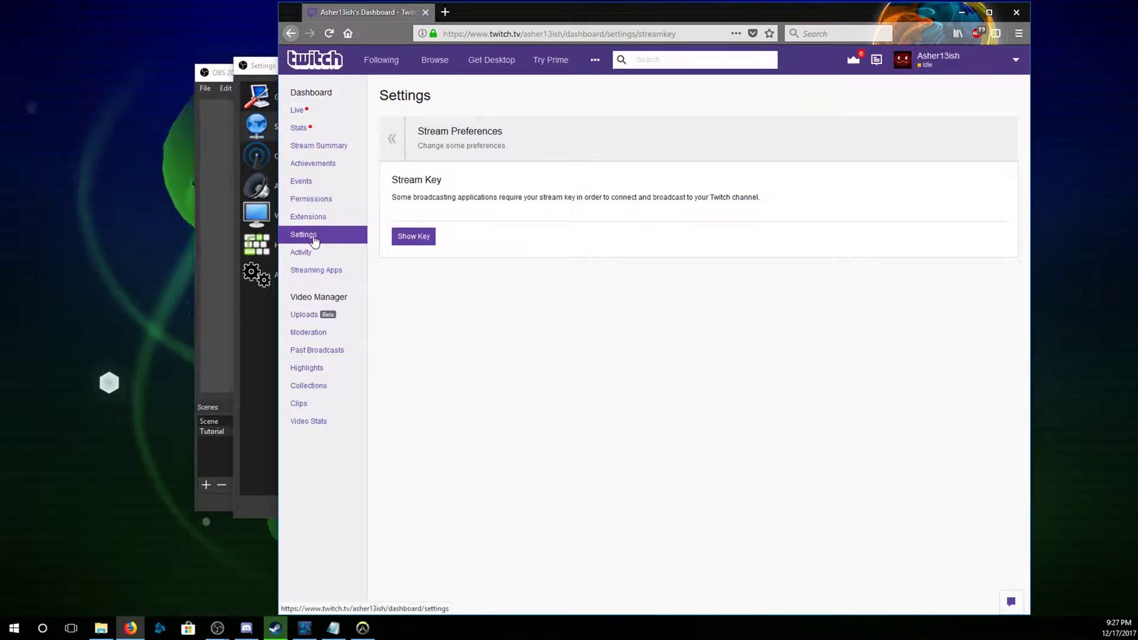
Dismiss Twitch's stream-key warning without revealing the key and minimize the browser.
click(420, 242)
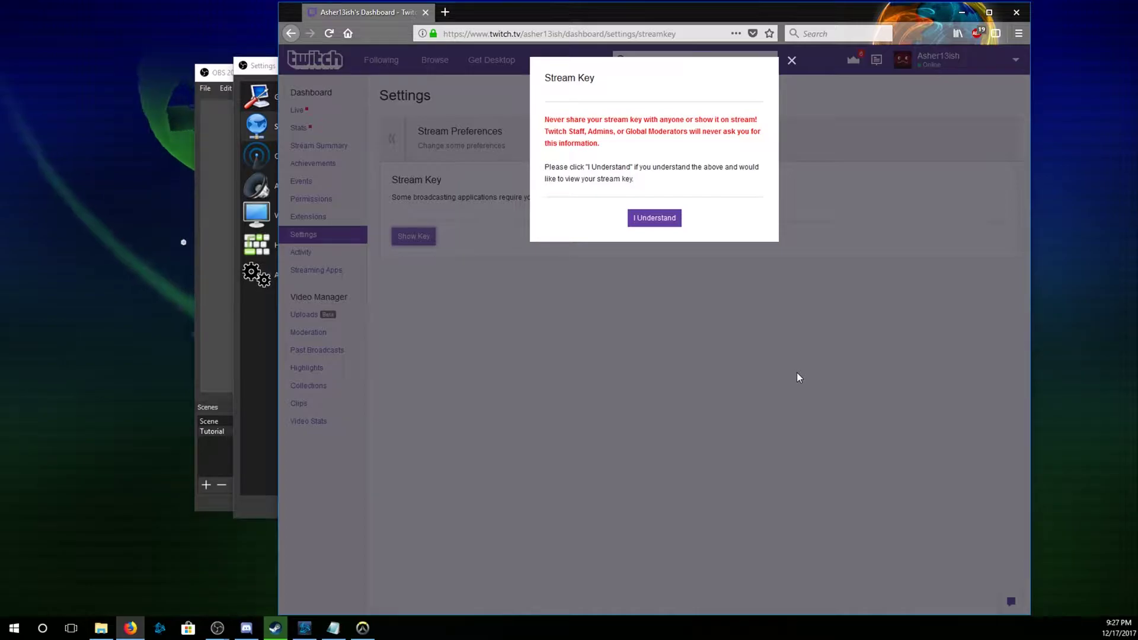
click(796, 378)
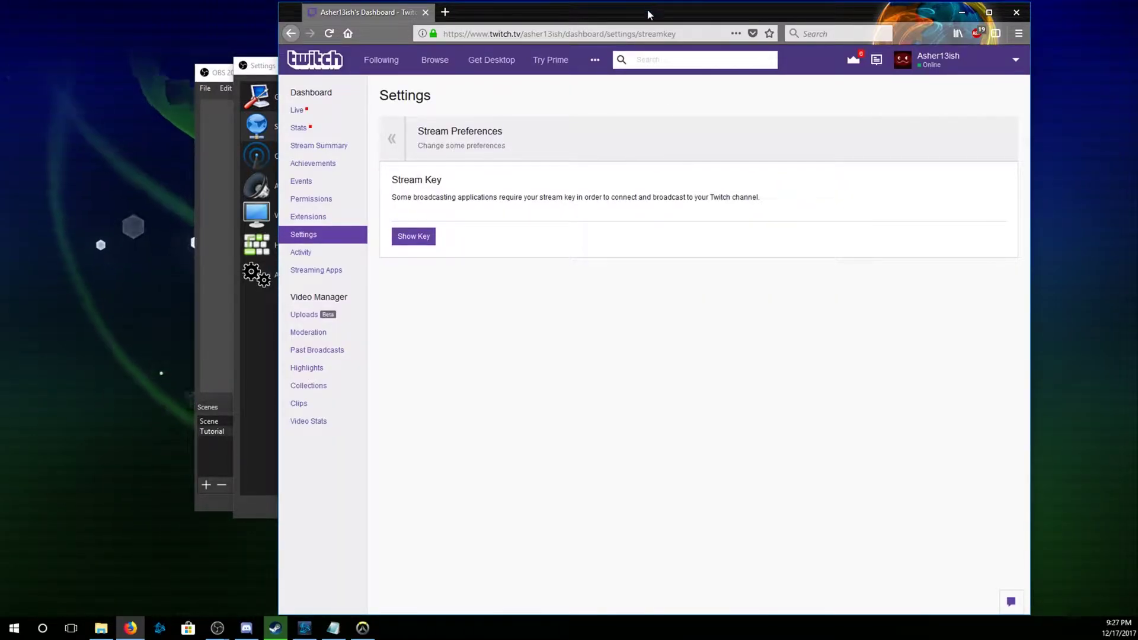
drag(650, 13, 1137, 71)
key(super+Down)
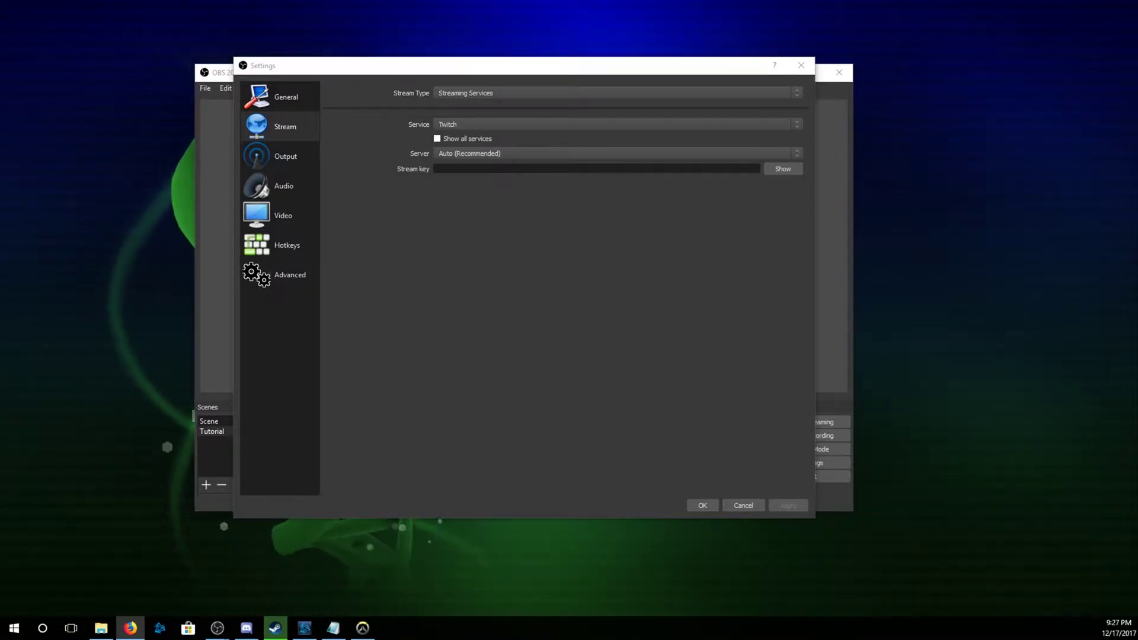
Cancel and reopen Settings on the Output page's Advanced x264 streaming settings.
click(586, 198)
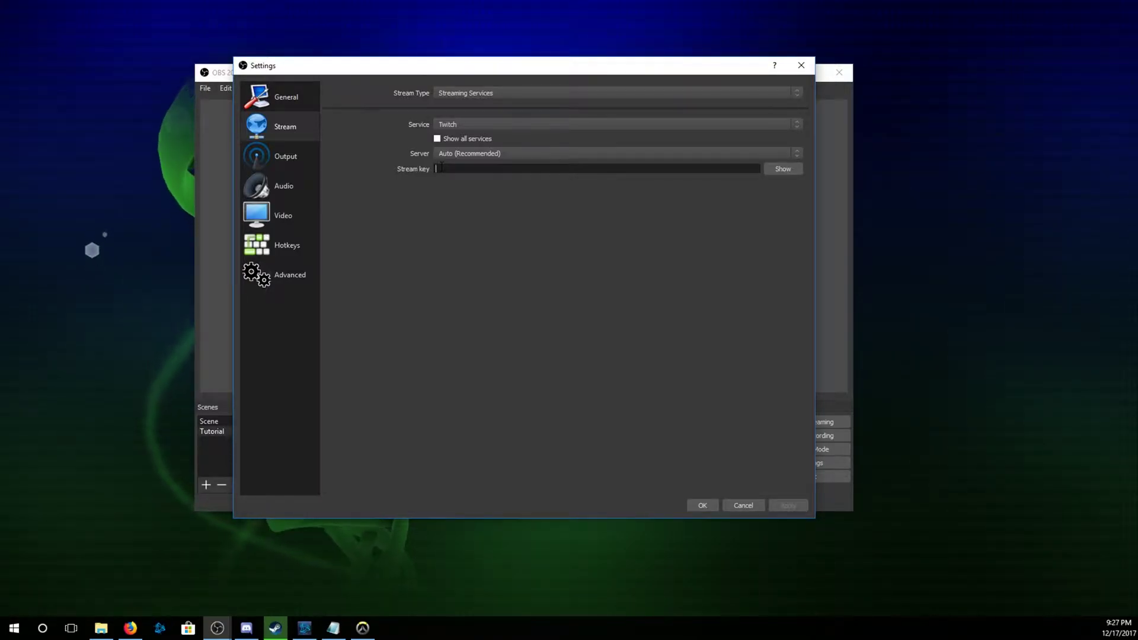
click(745, 507)
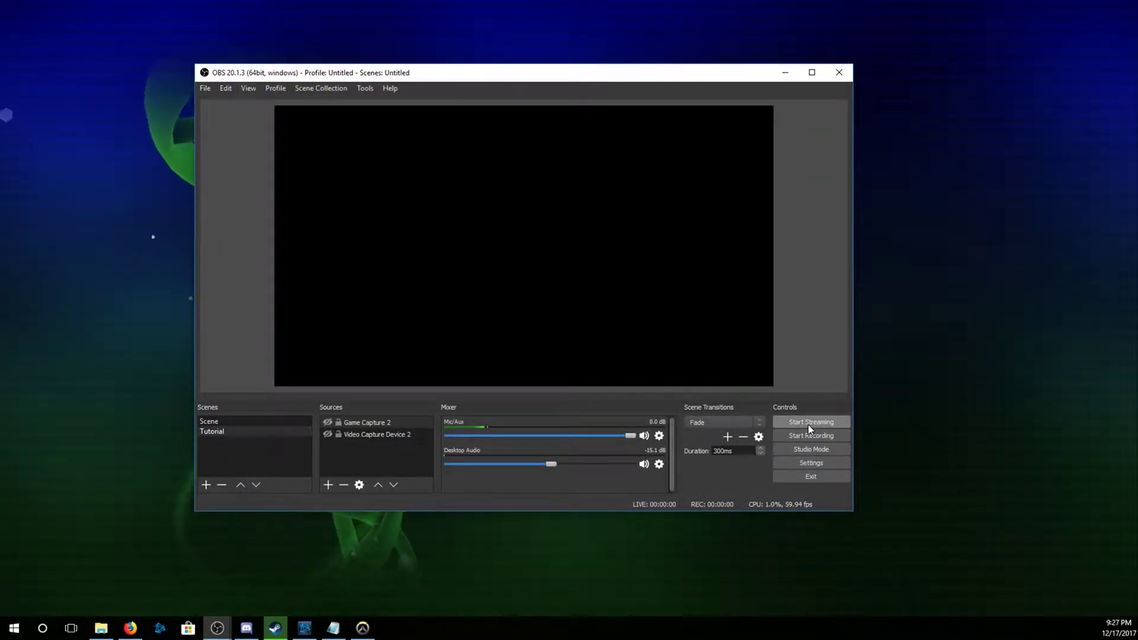
click(823, 464)
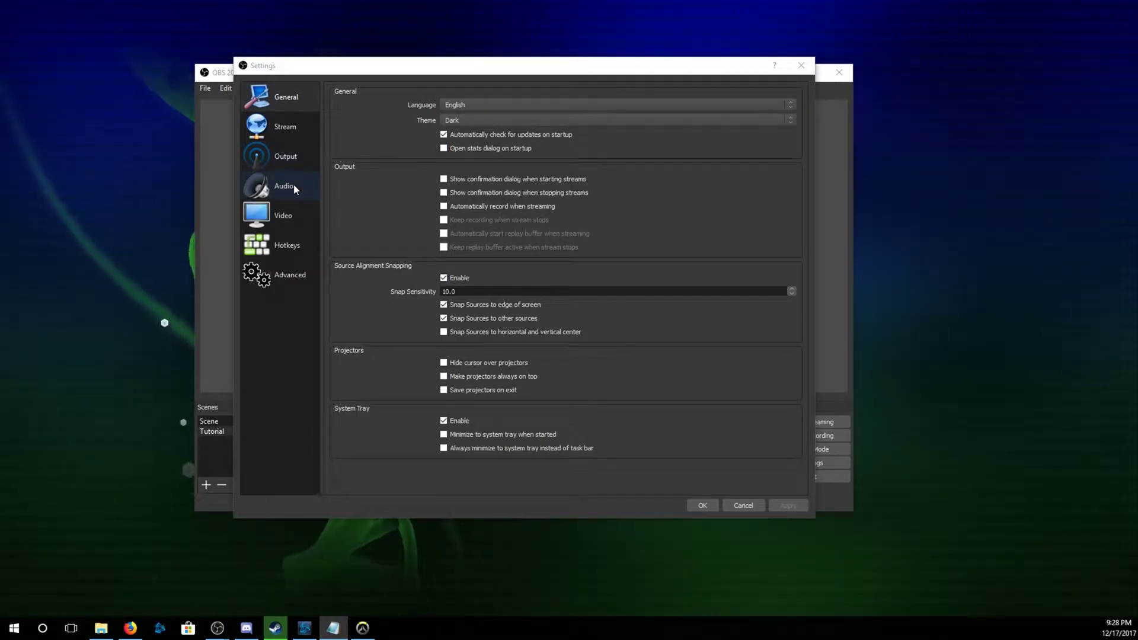
click(294, 159)
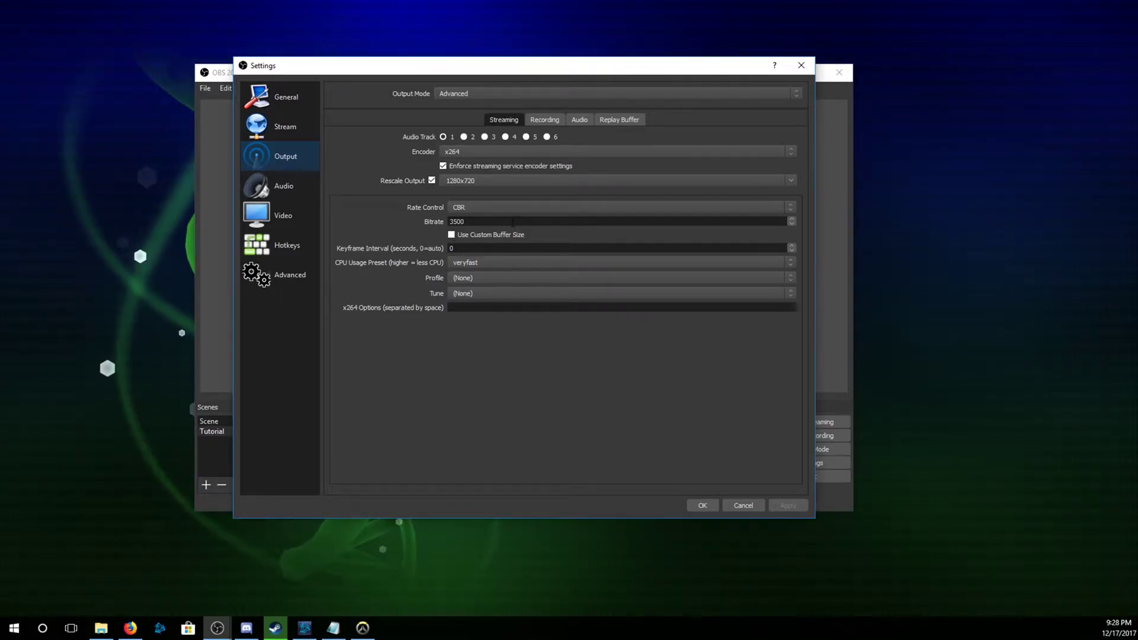
click(794, 93)
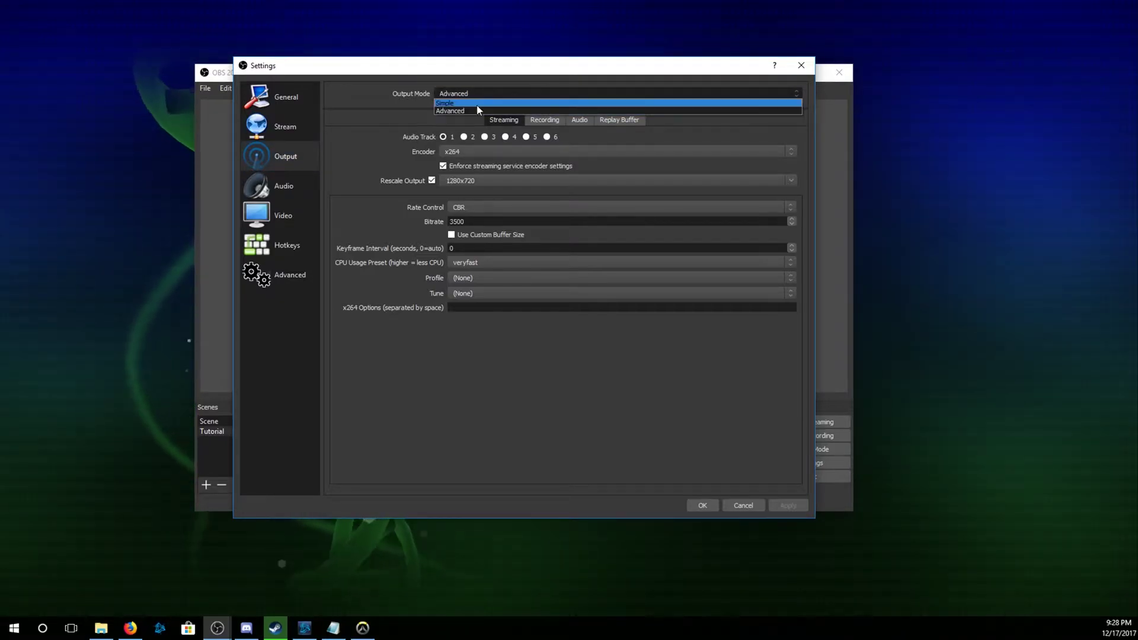
click(465, 103)
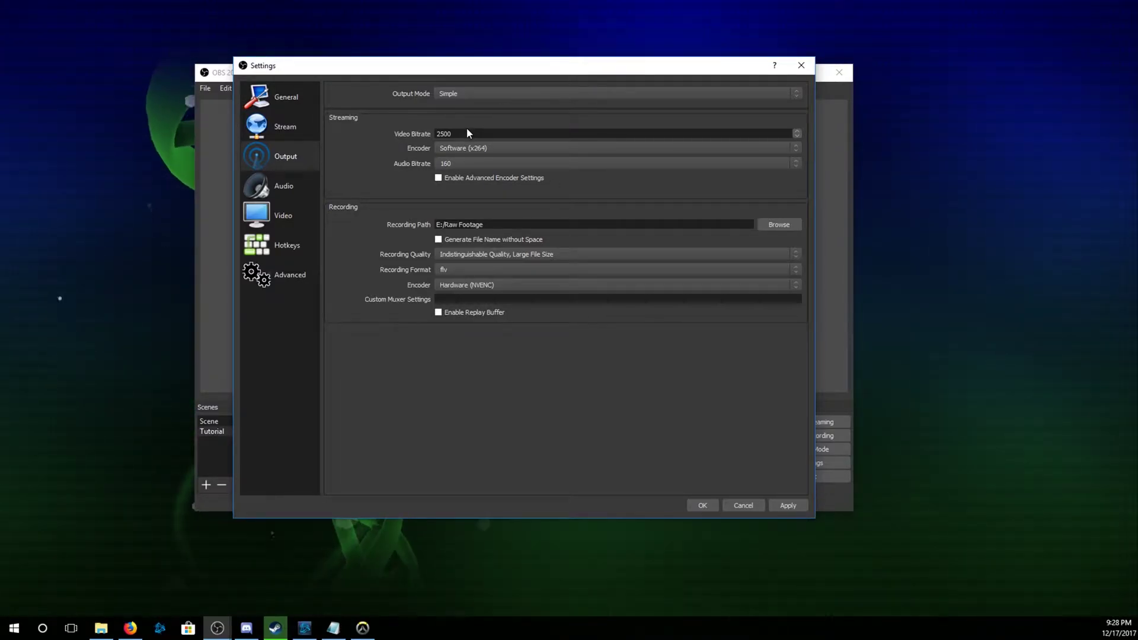
click(794, 93)
click(620, 123)
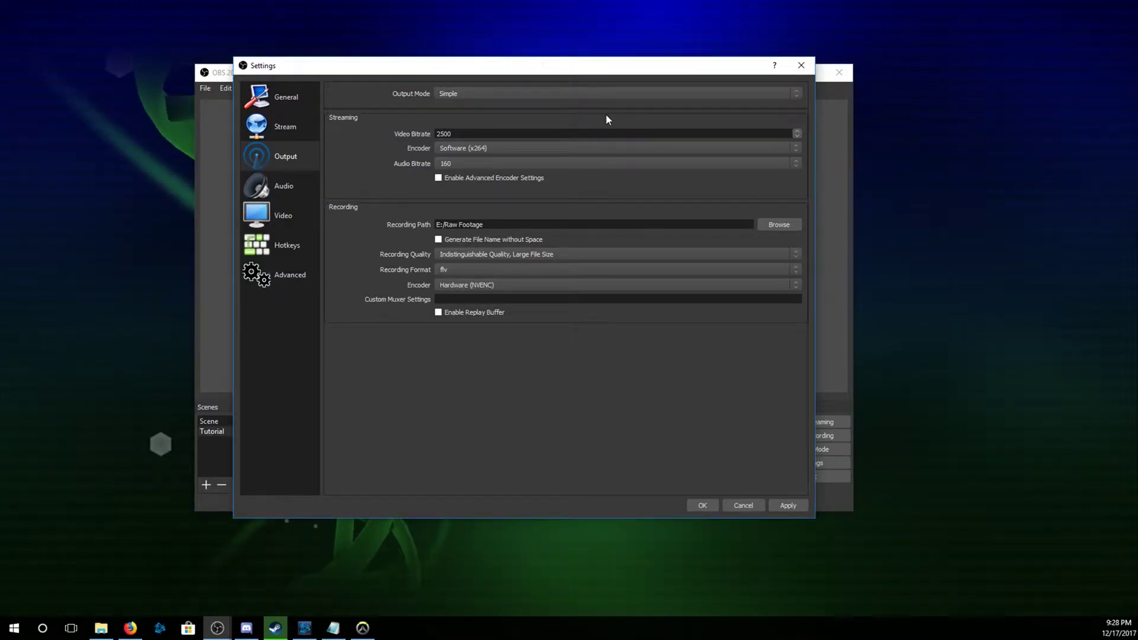
click(585, 95)
click(540, 111)
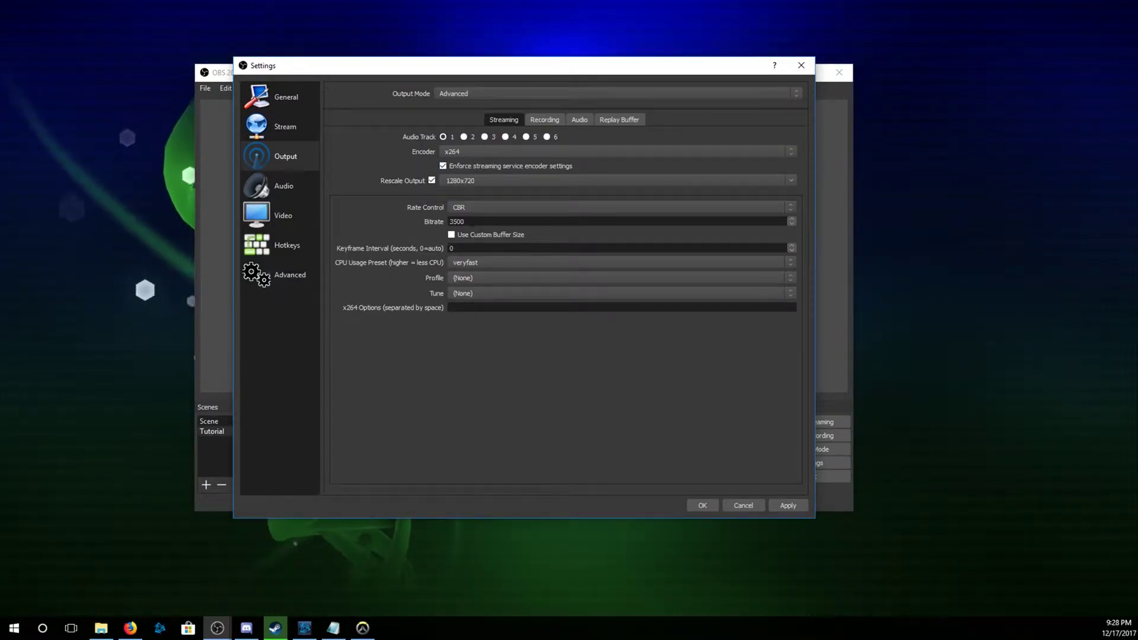
click(581, 93)
click(542, 104)
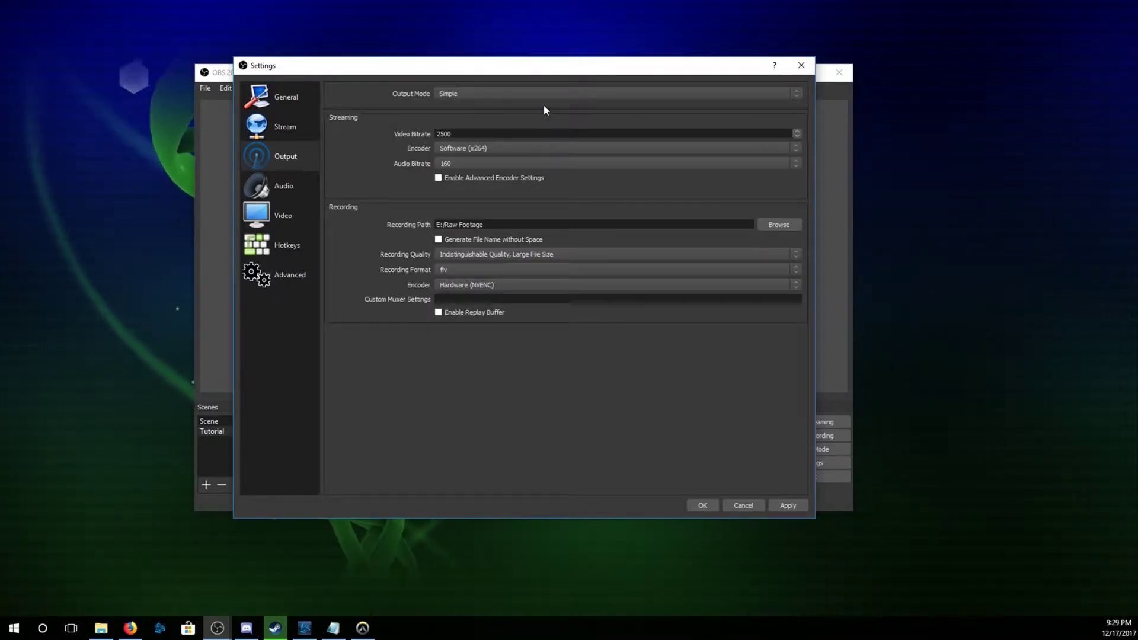
click(795, 147)
click(796, 148)
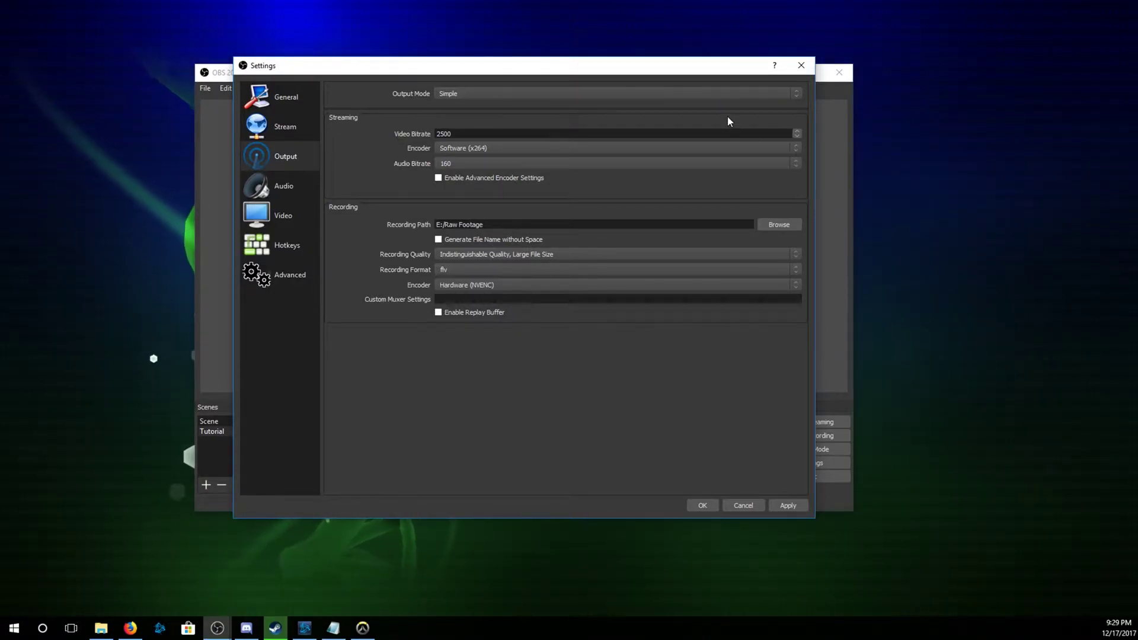
click(735, 92)
click(655, 109)
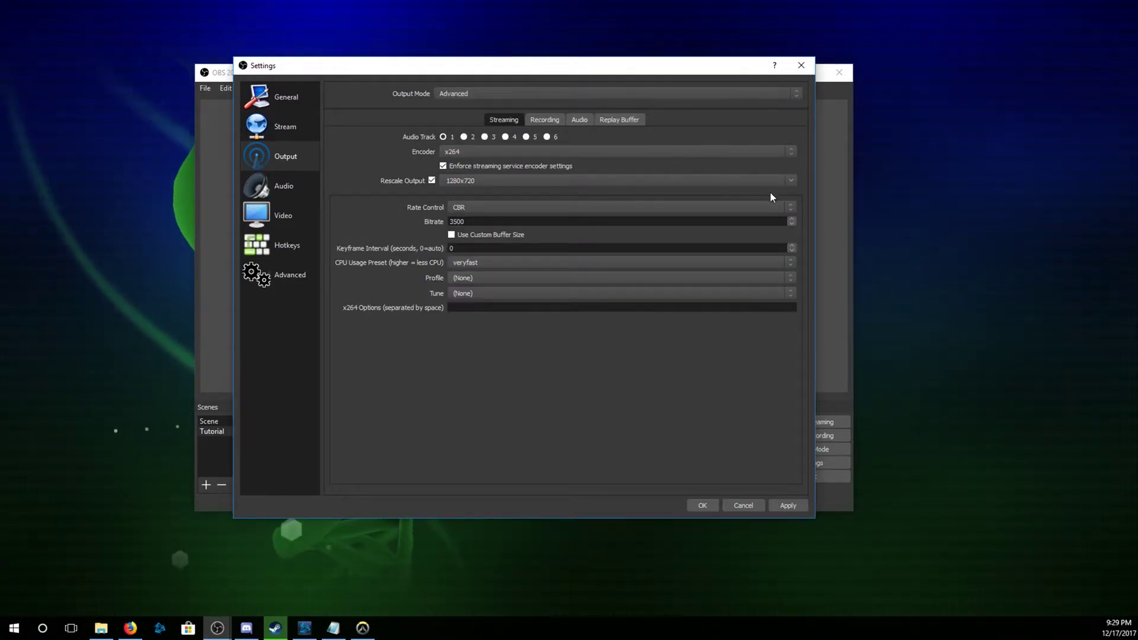
click(791, 207)
click(791, 205)
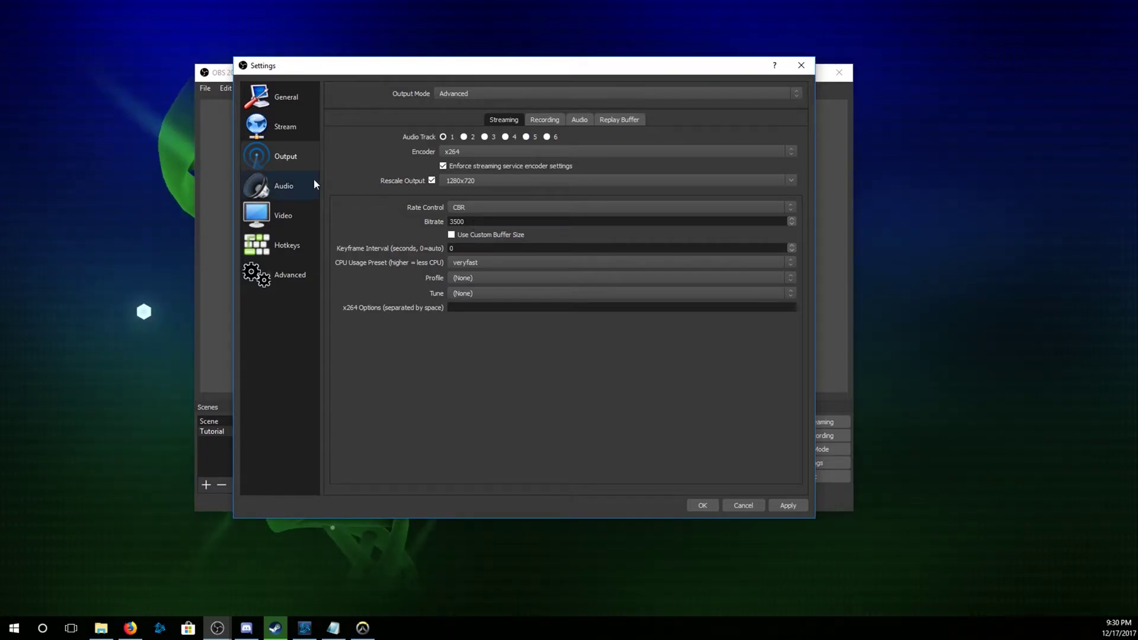
click(295, 188)
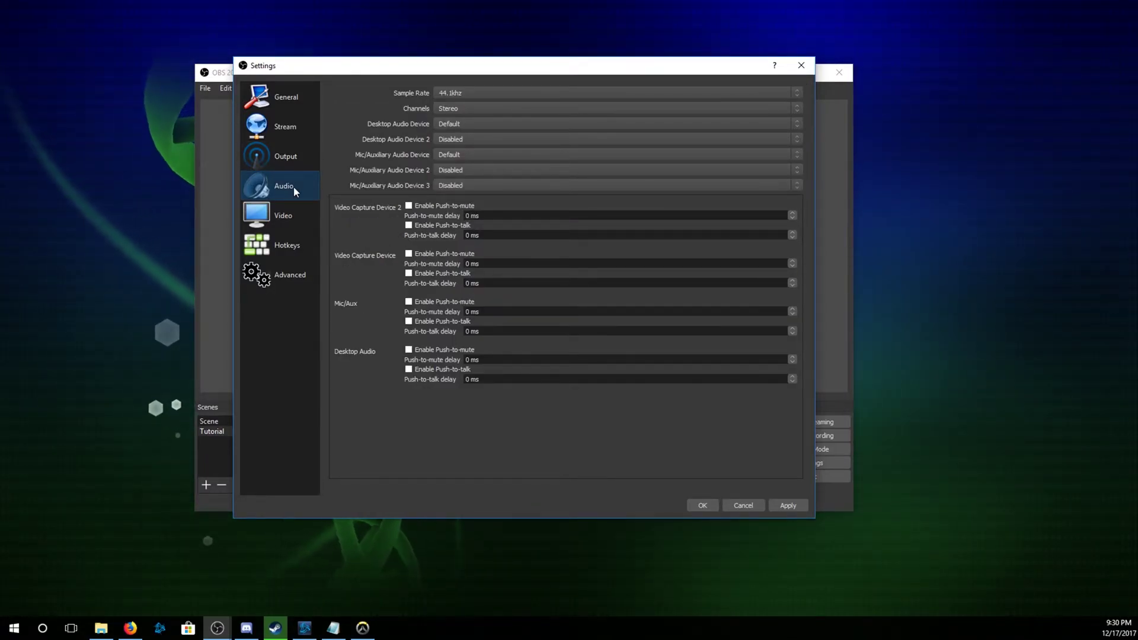
Go through Video to the Hotkeys page, showing F10 streaming and F9 recording shortcuts.
click(300, 221)
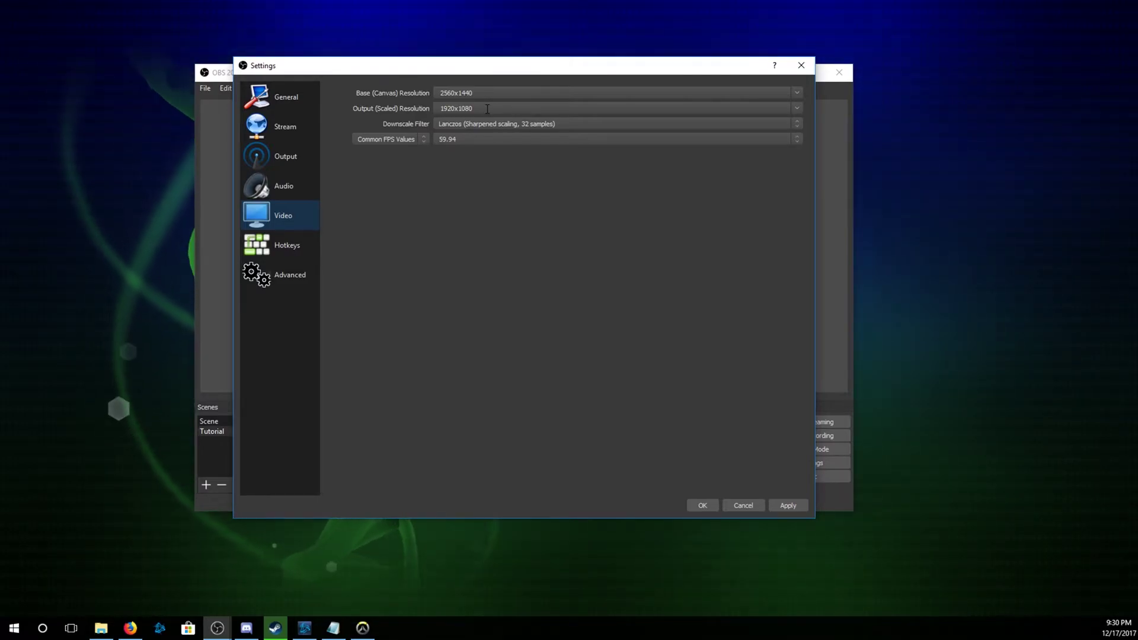
click(293, 244)
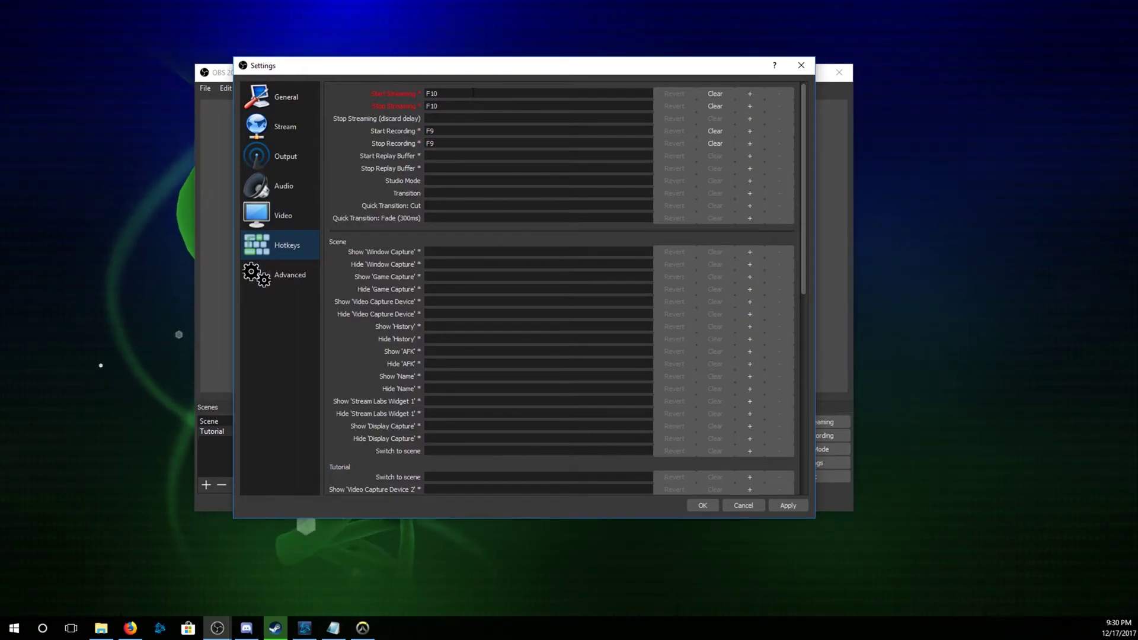
mouse_move(473, 92)
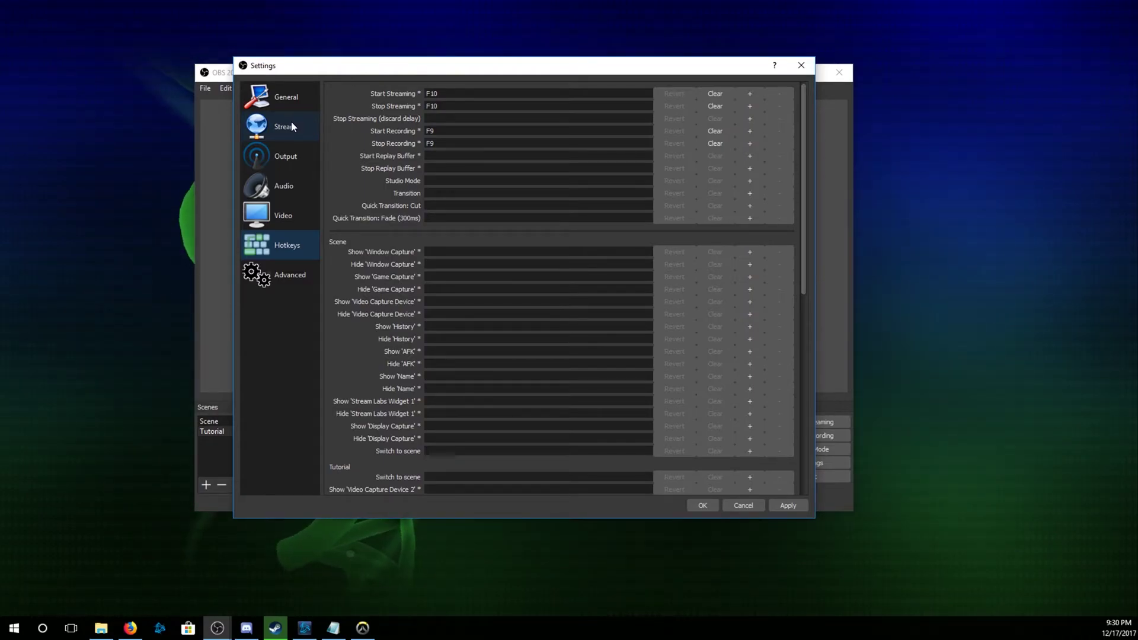
Review the Output Recording settings, then cancel Settings without saving any changes.
click(290, 157)
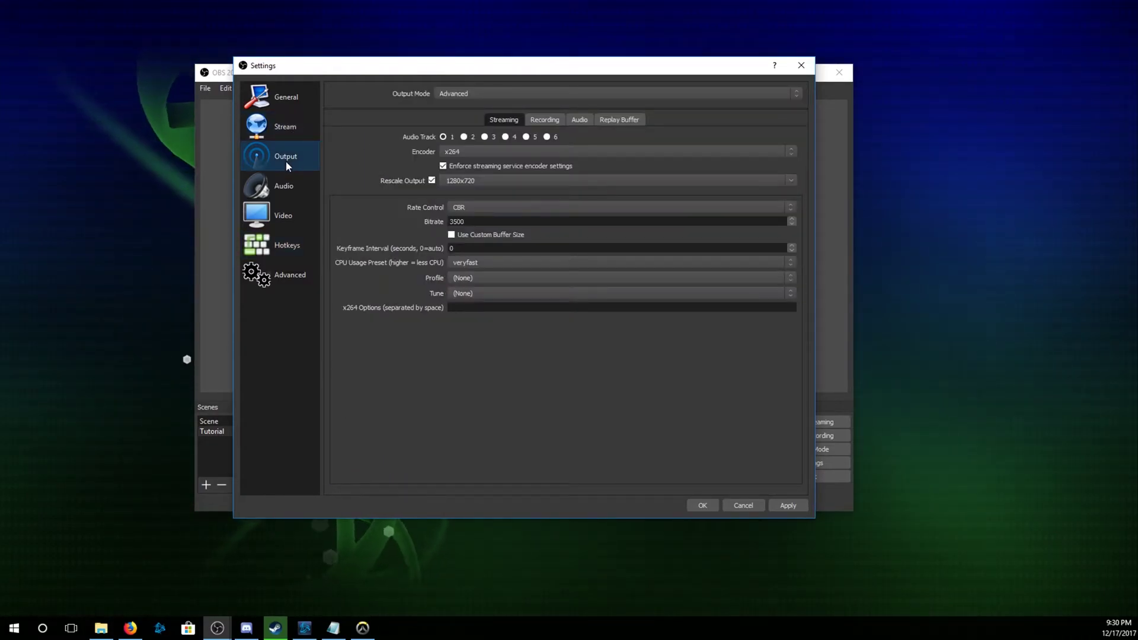
click(546, 119)
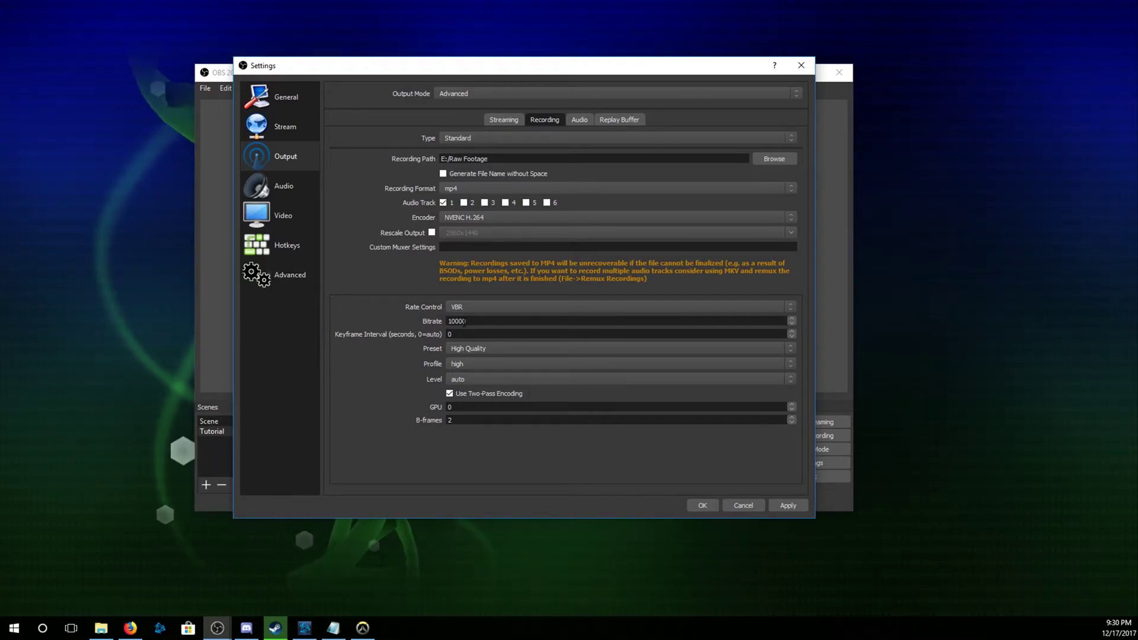
click(741, 504)
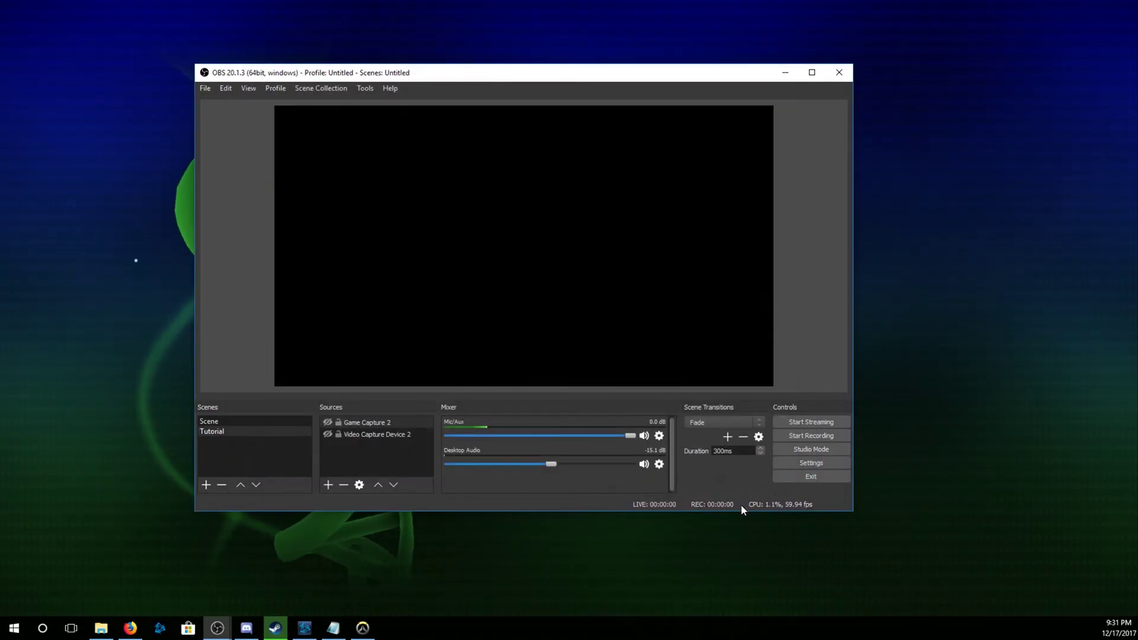
click(396, 452)
Add a Browser source named 'BrowserSource', keeping its default obsproject.com URL, 800x600 size and 30 FPS.
right_click(396, 452)
mouse_move(430, 464)
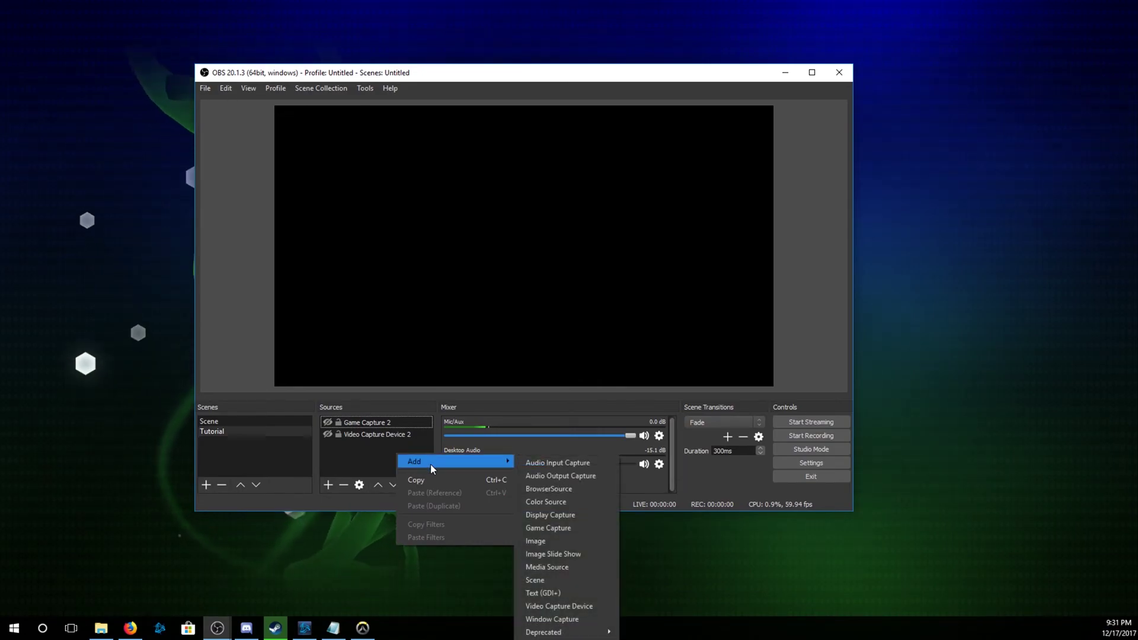
click(571, 490)
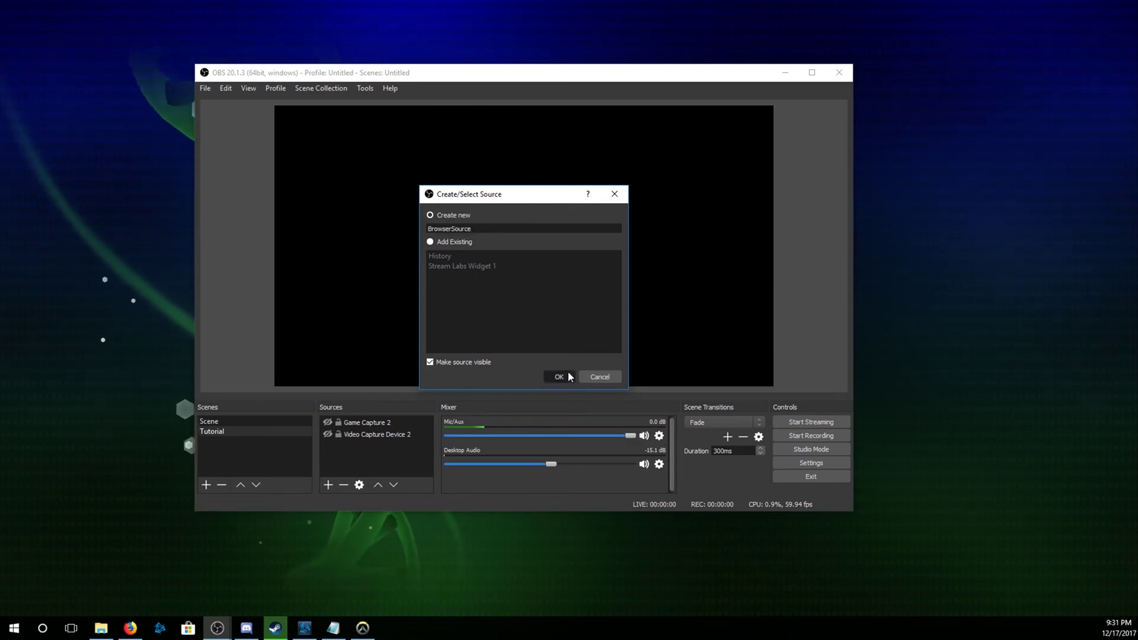
click(559, 376)
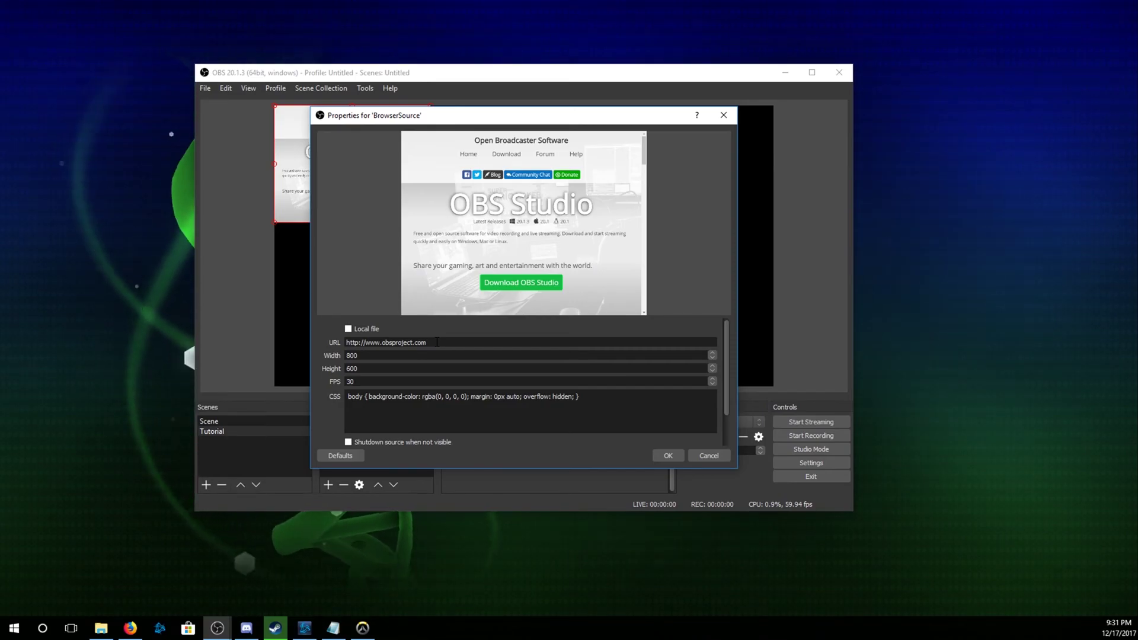
click(437, 341)
drag(436, 342, 344, 342)
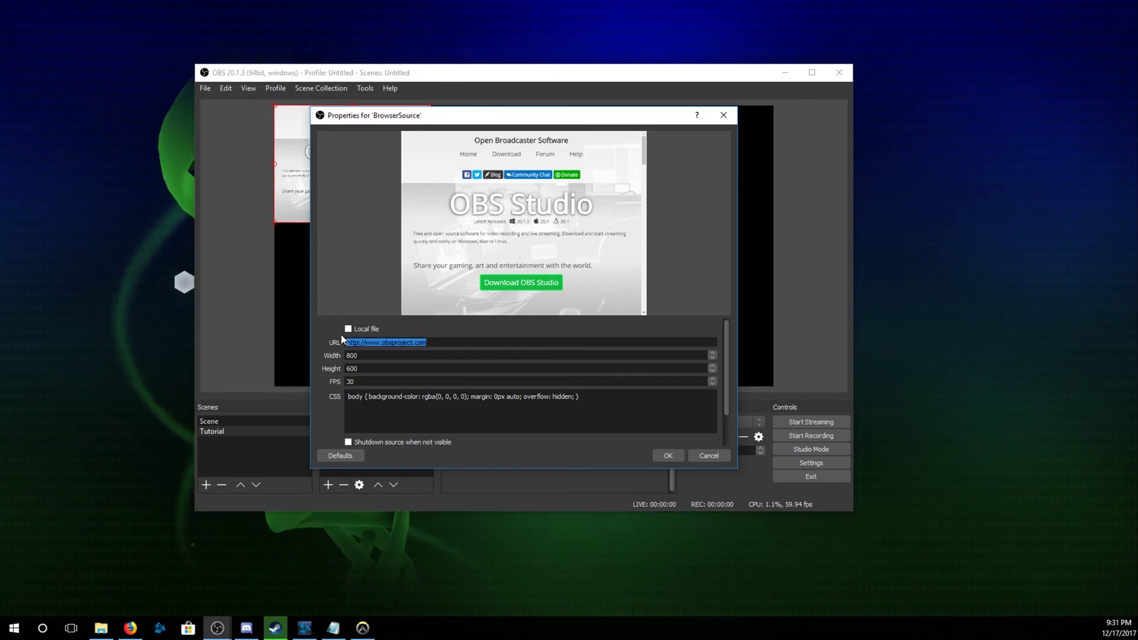
click(709, 456)
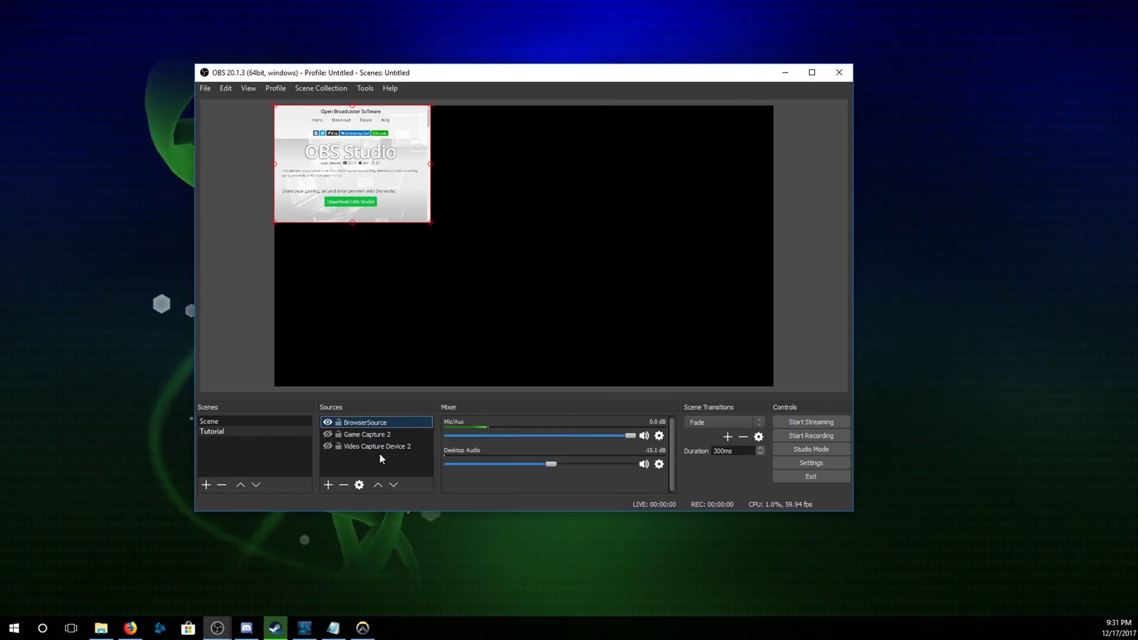